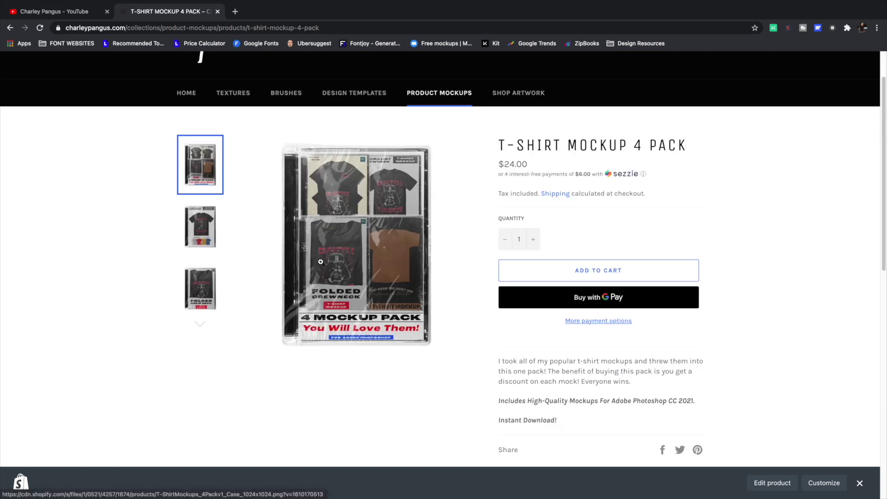
- Browse the product preview images of the T-Shirt Mockup 4 Pack, including the minimalist and folded crewneck mockups
left_click(200, 226)
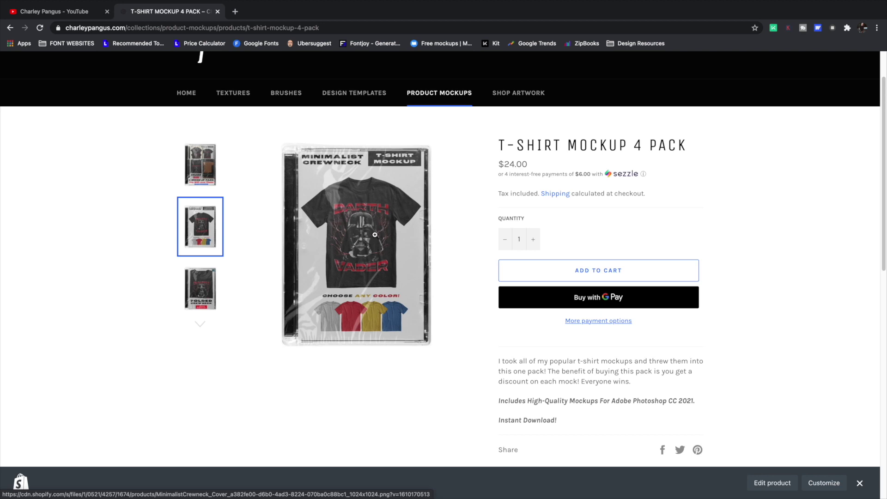
left_click(200, 288)
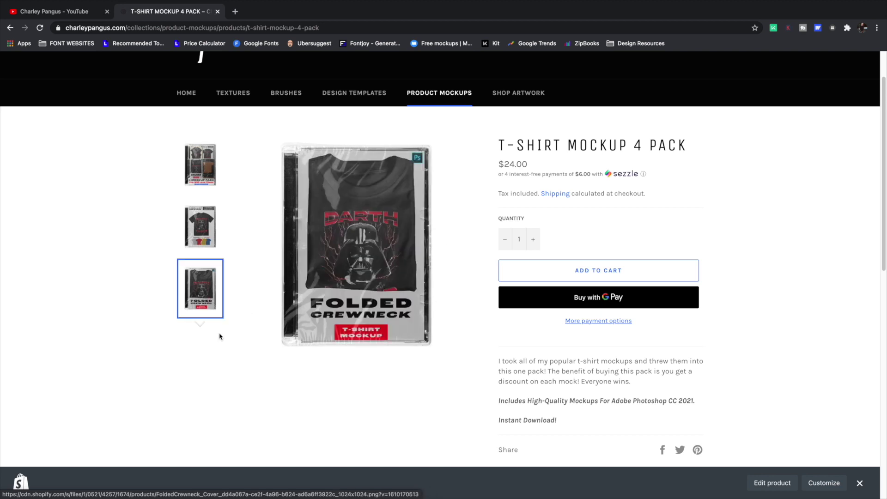
left_click(200, 324)
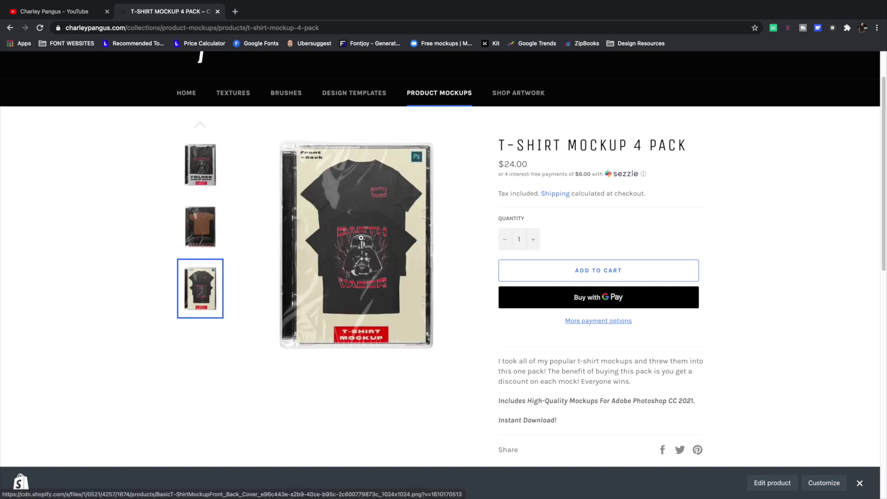
left_click(200, 125)
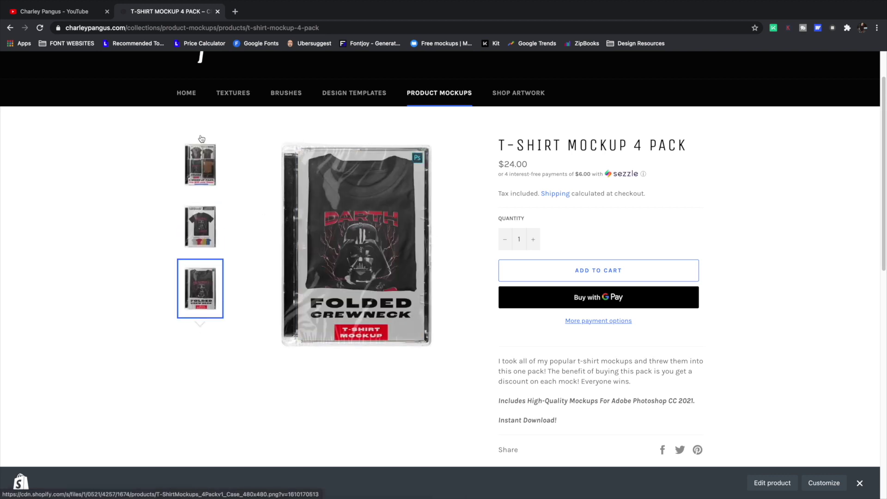
left_click(210, 219)
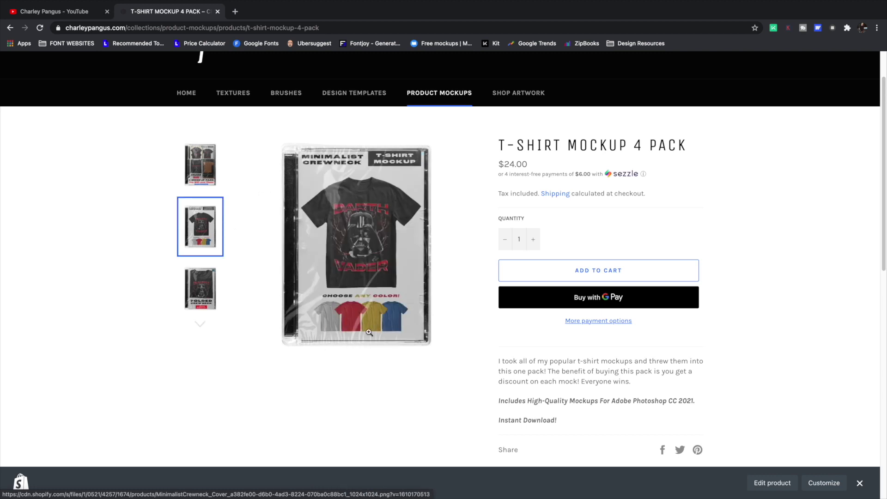
left_click(189, 170)
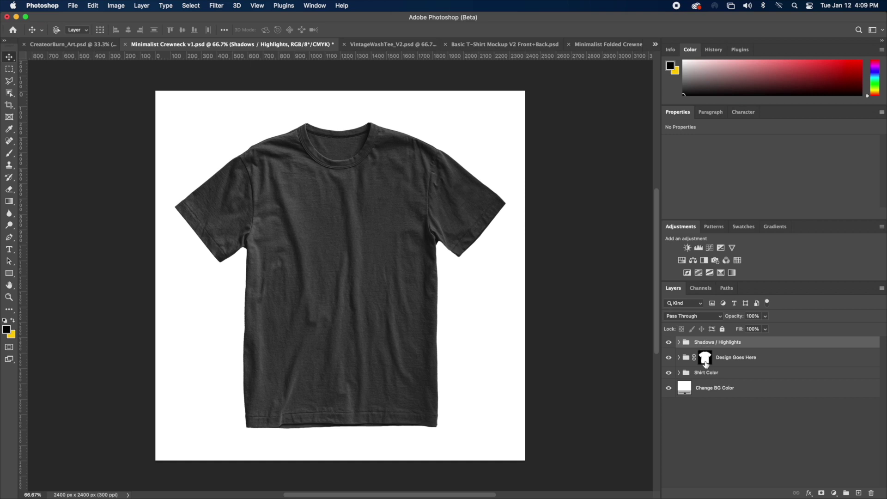
- Compare the shirt with and without the Shadows / Highlights group and its Soften layer
left_click(668, 342)
left_click(668, 342)
left_click(678, 342)
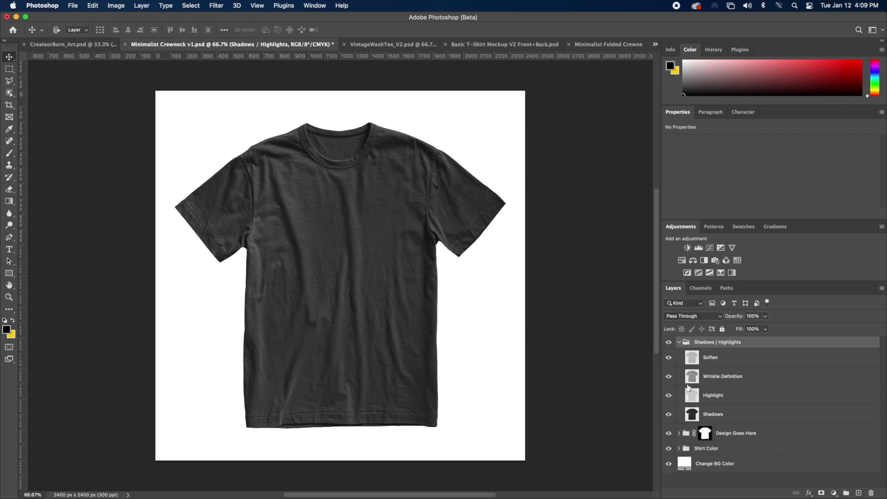
left_click(668, 357)
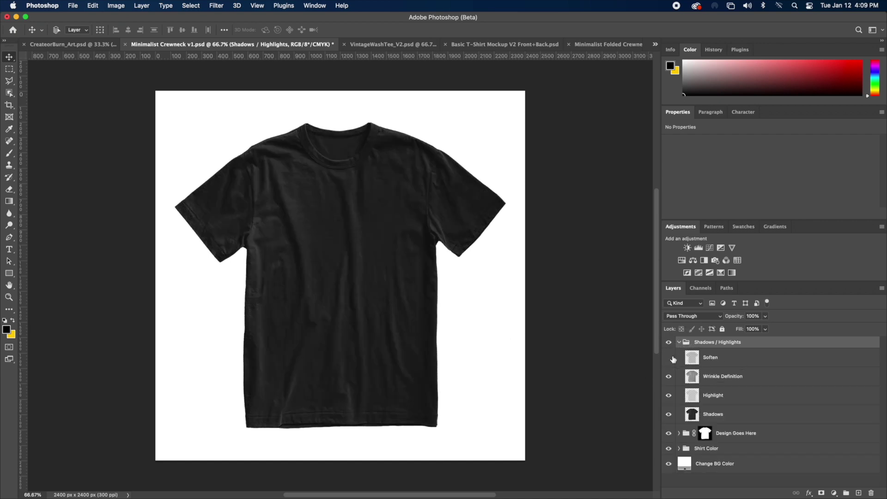
left_click(671, 359)
left_click(672, 359)
left_click(671, 359)
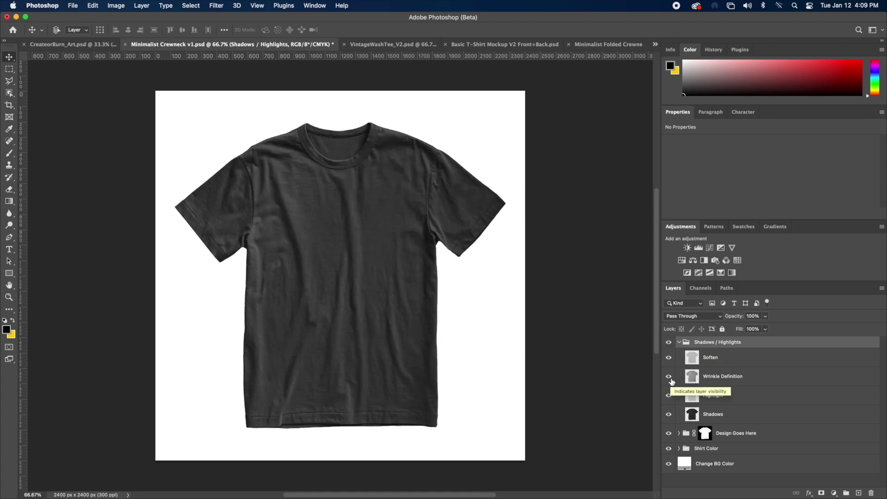
- Compare the shirt with and without Wrinkle Definition, and examine the Highlight, Shadows and Soften layer settings before collapsing the group
left_click(671, 378)
left_click(670, 378)
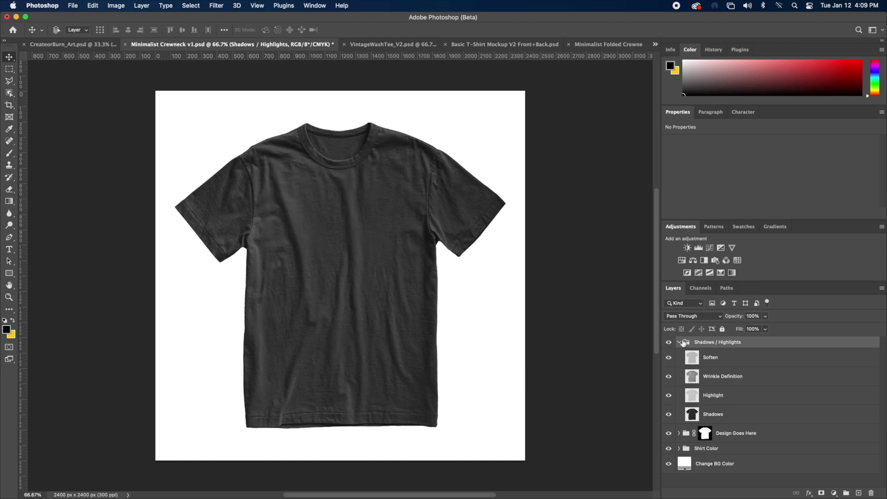
left_click(712, 400)
left_click(715, 418)
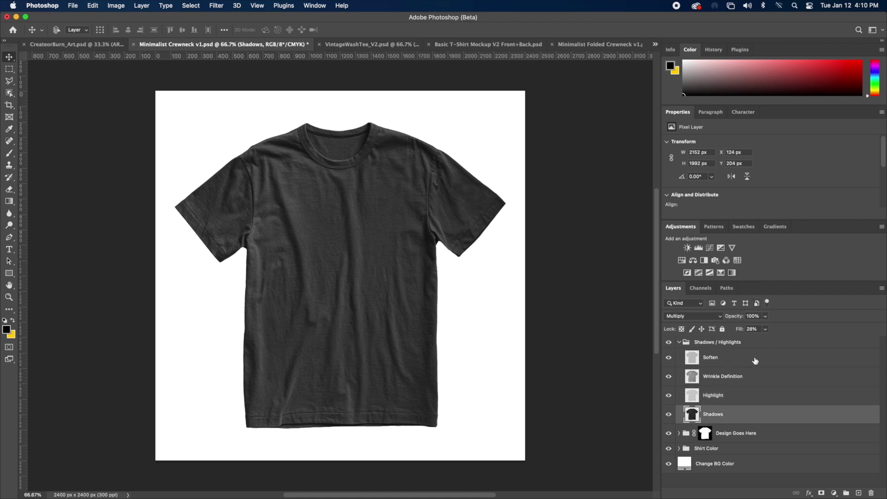
left_click(703, 357)
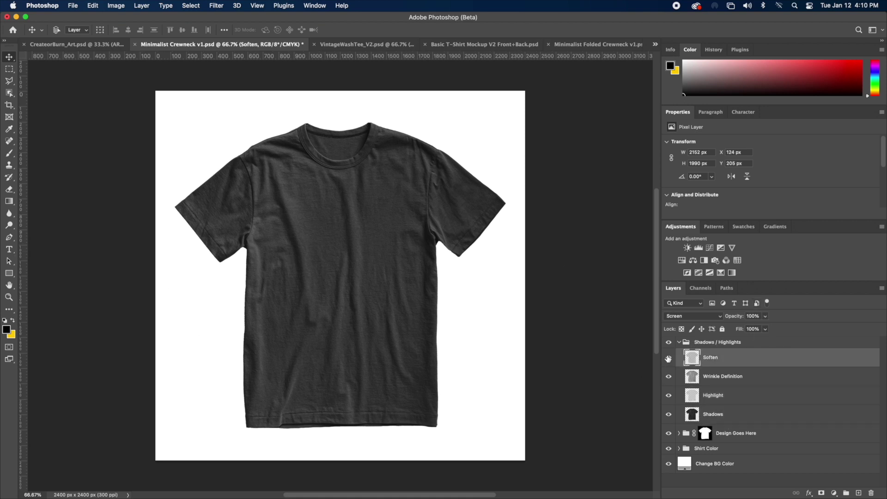
left_click(679, 343)
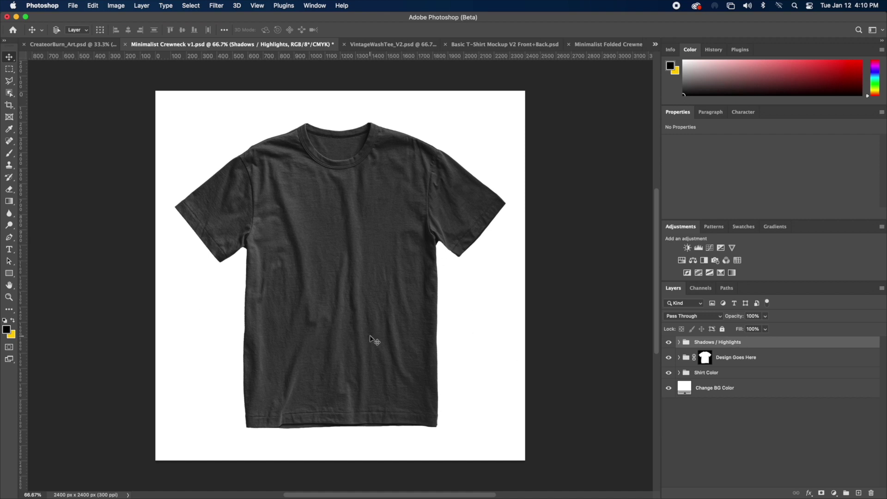
- Show the Design text layer inside the Design Goes Here group and collapse the group
key("alt+bracketleft")
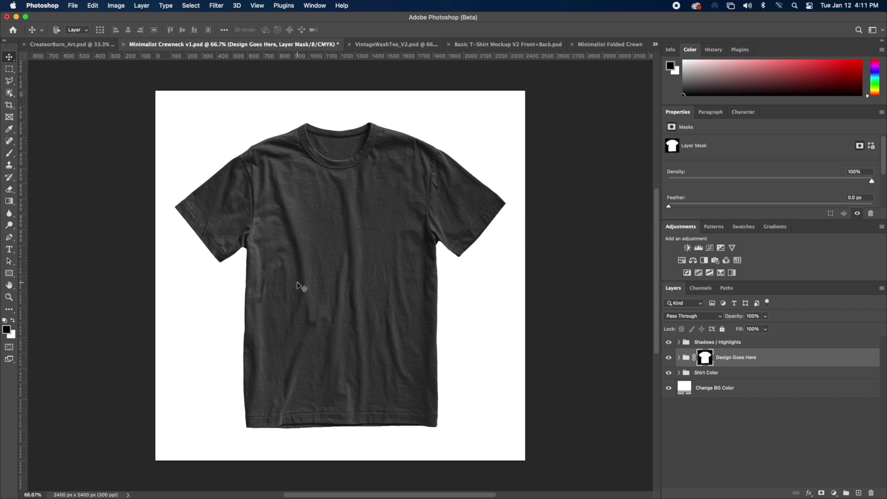
left_click(678, 357)
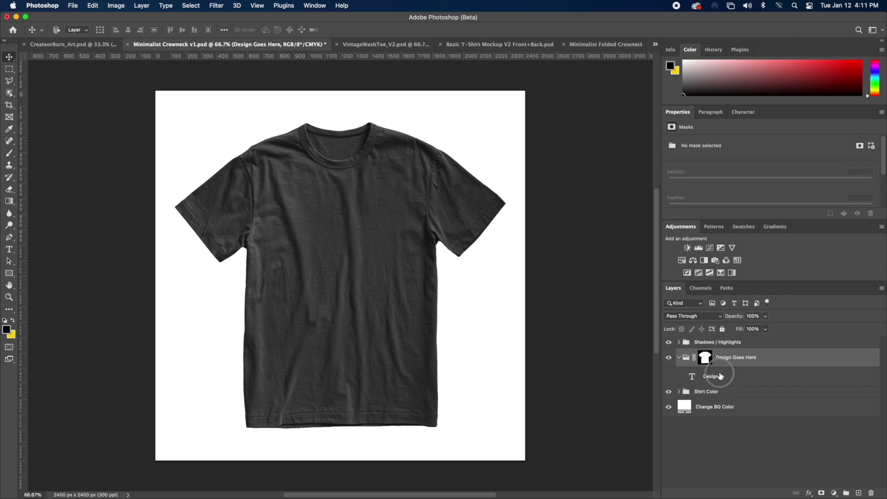
left_click(715, 374)
left_click(669, 377)
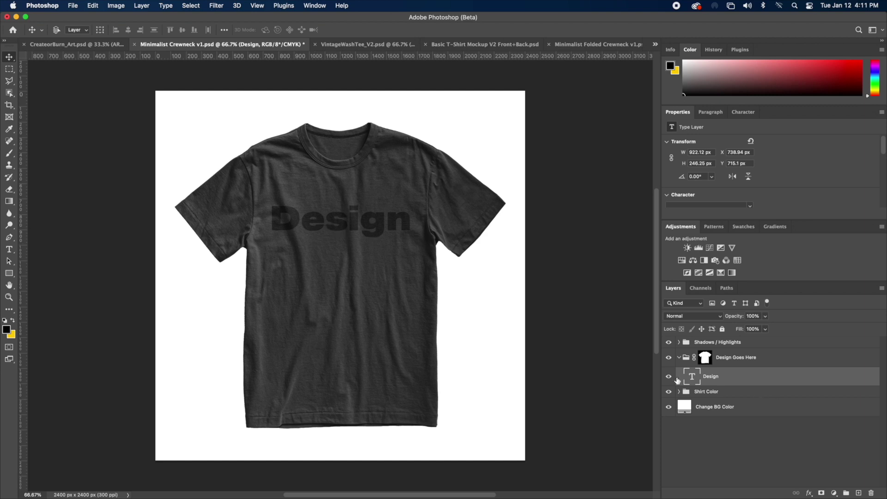
left_click(669, 378)
left_click(669, 377)
left_click(731, 361)
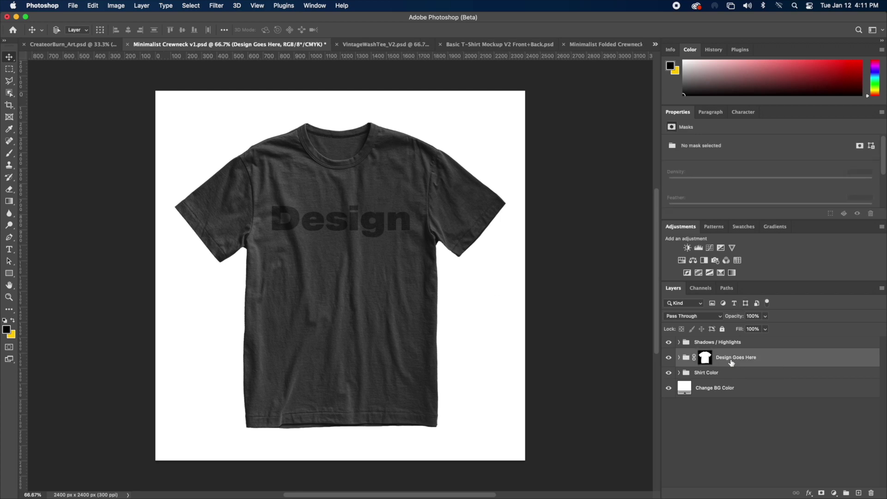
- Switch to CreateorBurn_Art.psd and preview the ARTWORK group without Layer 8 and the Background, then restore the layer visibility
left_click(67, 43)
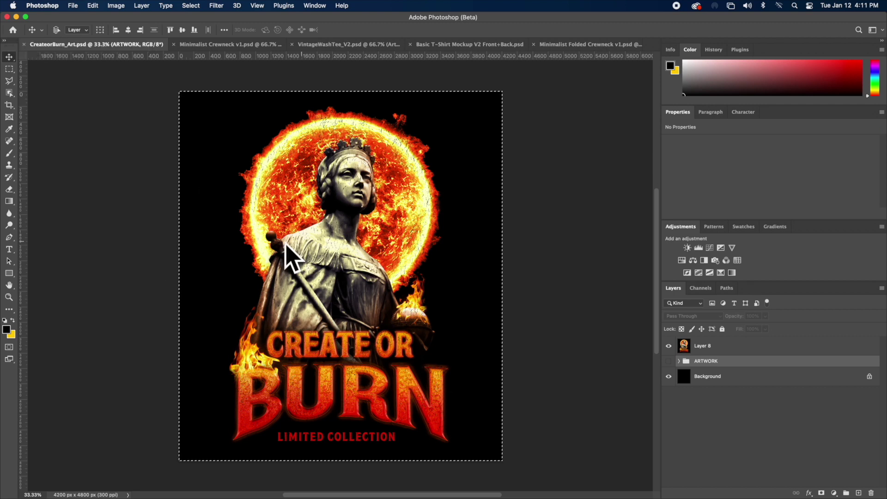
left_click(668, 376)
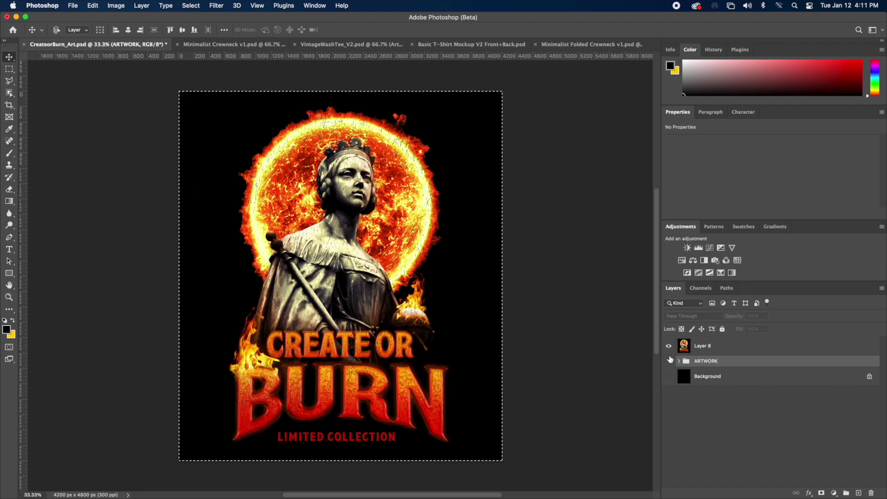
left_click(668, 346)
left_click(669, 361)
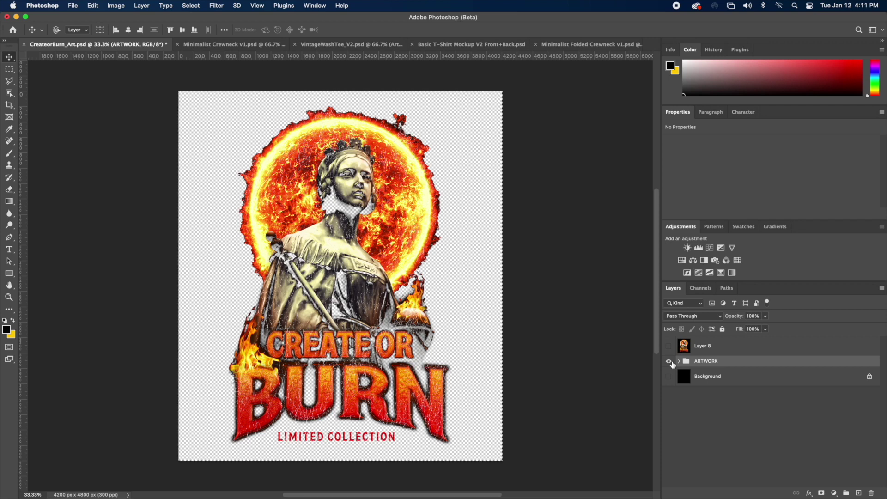
left_click(668, 361)
left_click(669, 376)
left_click(669, 346)
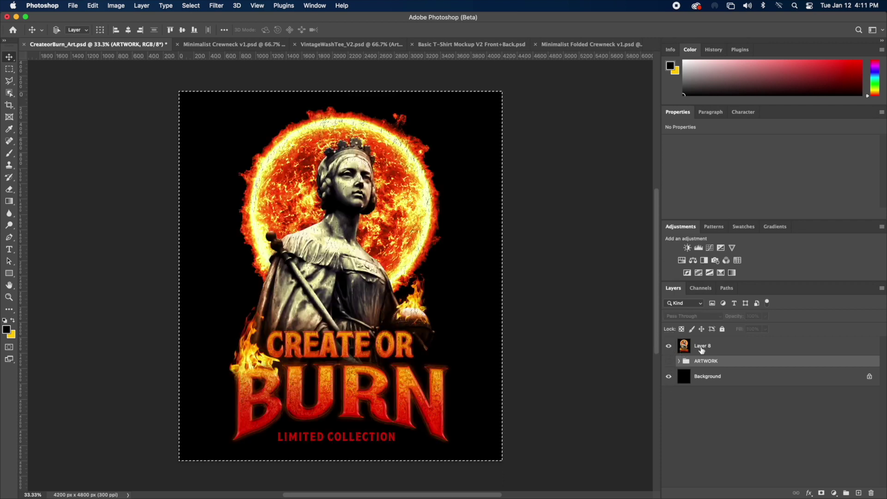
- Hide the Background layer, copy the flattened artwork on Layer 8, and paste it into Minimalist Crewneck v1.psd
left_click(702, 345)
left_click(669, 376)
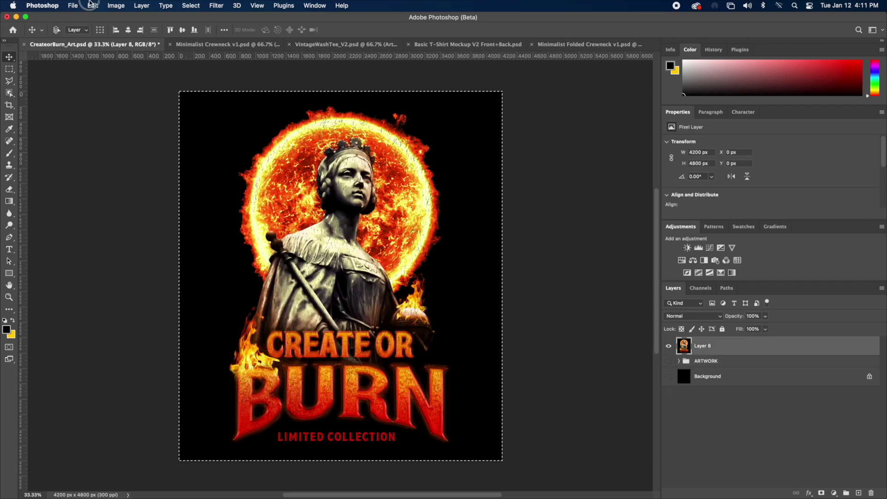
left_click(93, 6)
left_click(135, 78)
left_click(190, 44)
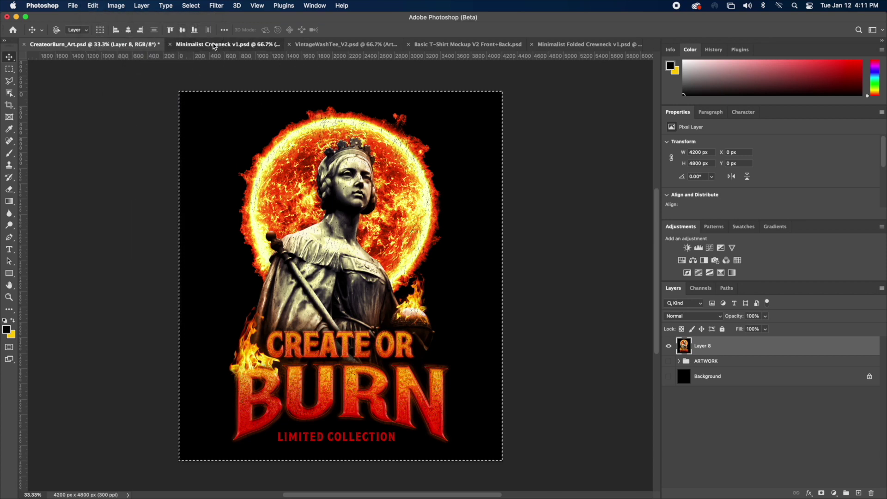
key("super+v")
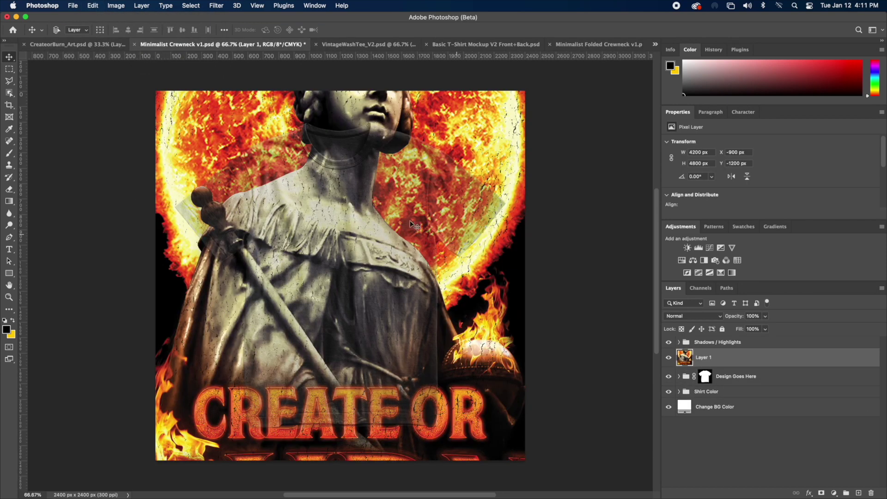
- Scale the pasted artwork to about 1294 x 1479 px and center it horizontally on the shirt's front
key("super+t")
left_click_drag(143, 91, 395, 326)
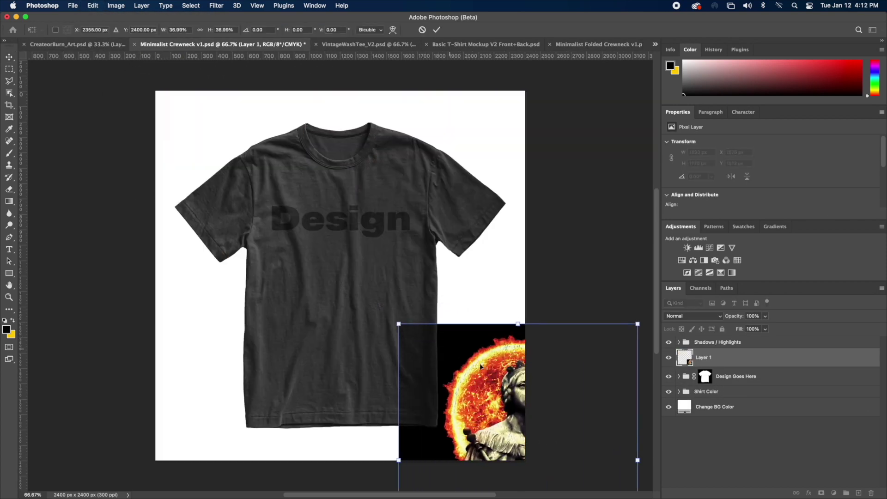
left_click_drag(479, 370, 303, 199)
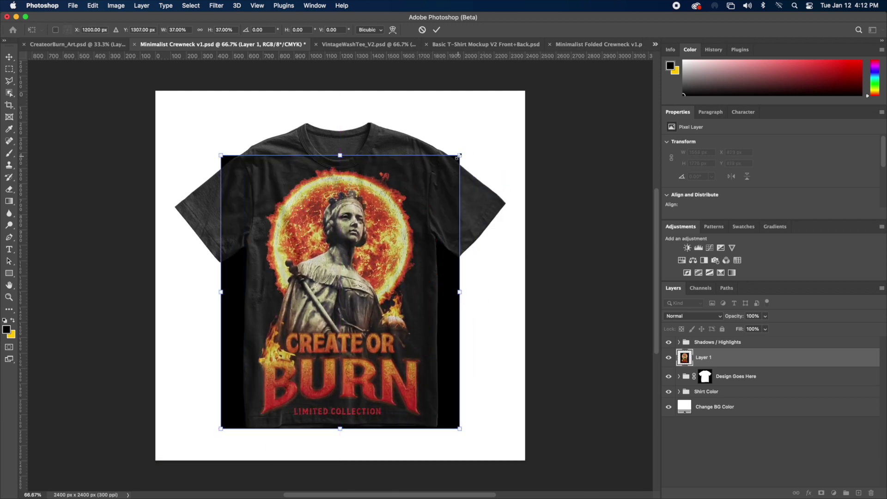
left_click_drag(458, 157, 434, 176)
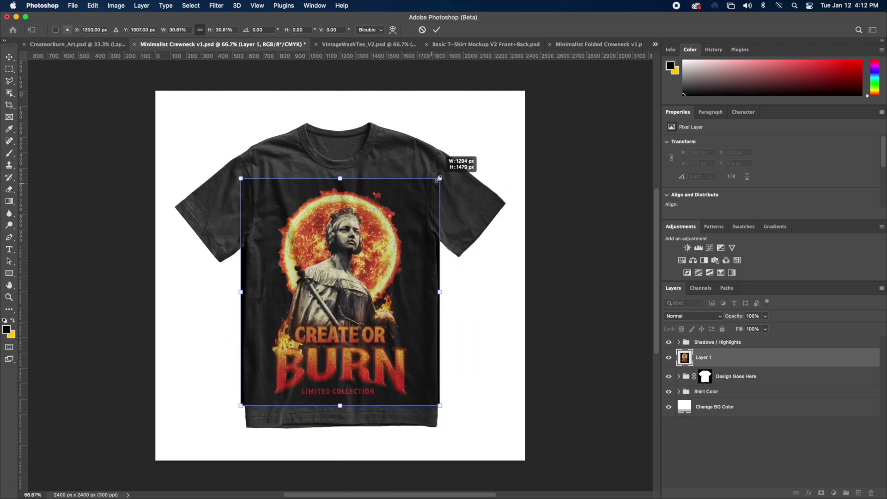
left_click_drag(379, 229, 380, 233)
key("Return")
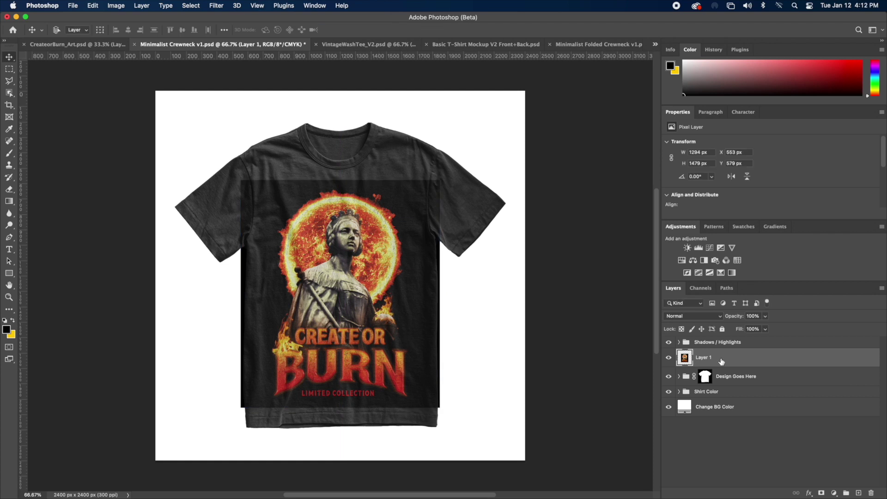
- Move Layer 1 into the Design Goes Here group and unlink the group's shirt-shaped mask
left_click_drag(746, 357, 697, 355)
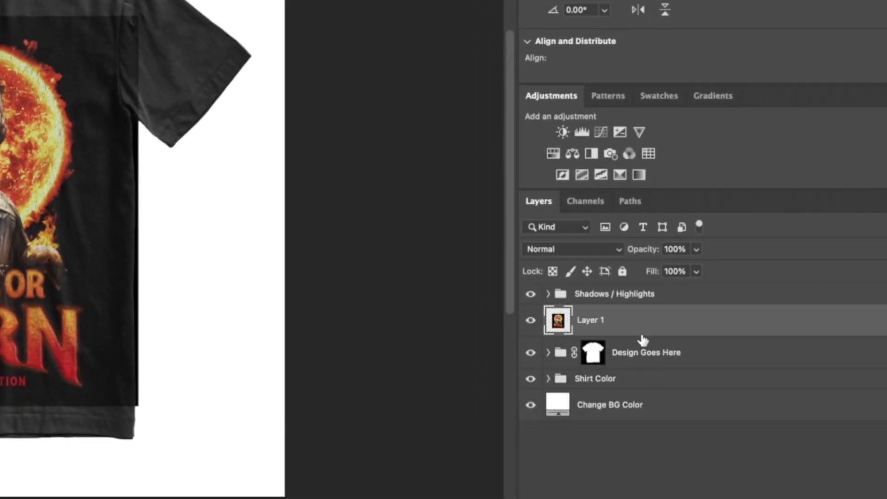
left_click_drag(616, 329, 673, 353)
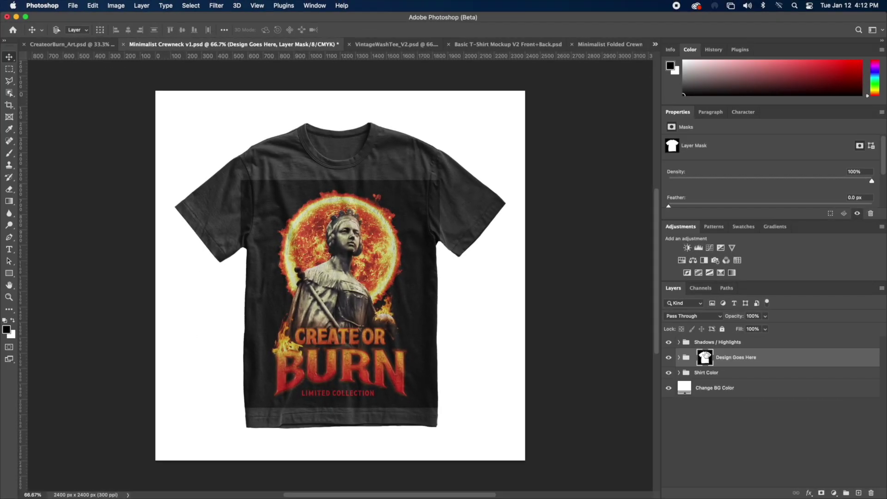
- Try shifting the Design Goes Here group's unlinked layer mask away from the shirt
key("alt+BackSpace")
key("b")
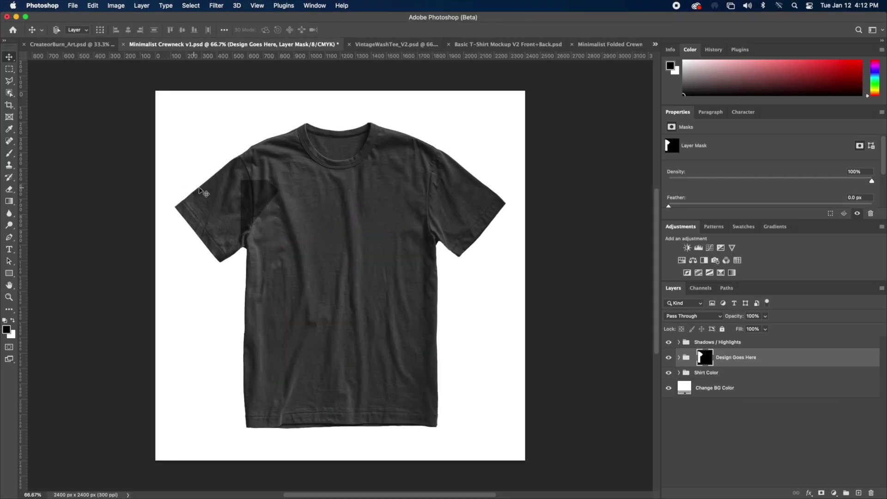
mouse_move(289, 236)
left_mouse_down()
mouse_move(317, 189)
mouse_move(254, 159)
mouse_move(392, 208)
mouse_move(327, 213)
left_mouse_up()
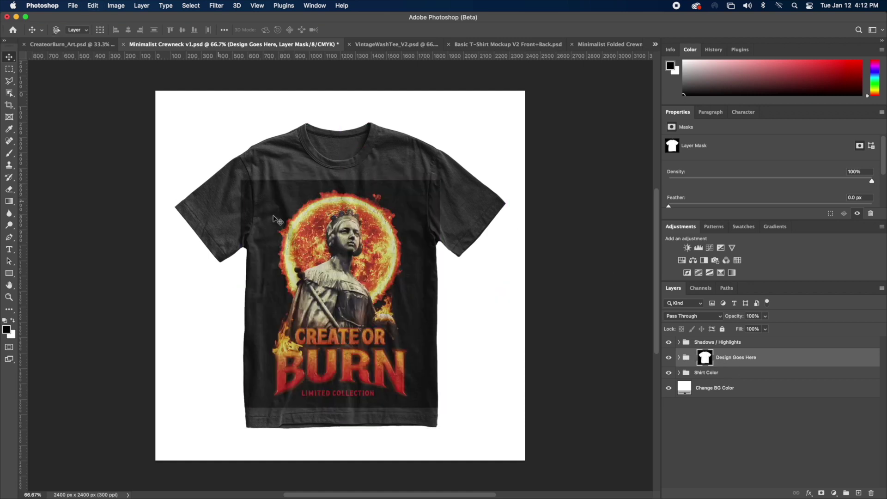
- Move the artwork on Layer 1 slightly up the shirt and hide the Design text layer in the same group
left_click(679, 358)
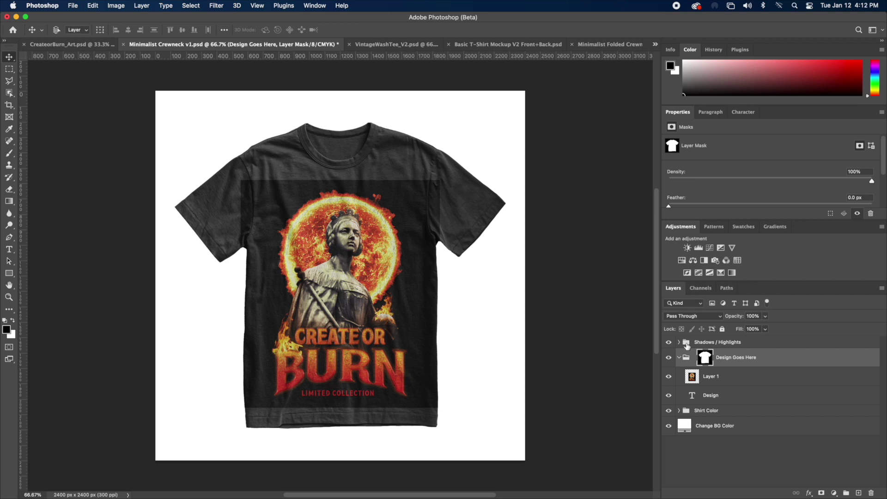
left_click(723, 384)
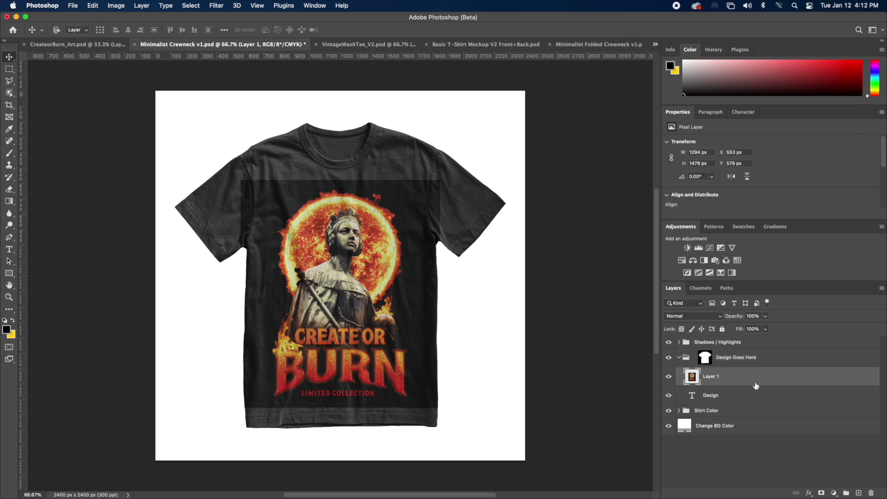
mouse_move(342, 215)
left_mouse_down()
mouse_move(462, 150)
mouse_move(444, 301)
mouse_move(213, 246)
mouse_move(65, 131)
mouse_move(326, 293)
mouse_move(180, 169)
mouse_move(518, 185)
mouse_move(497, 319)
mouse_move(489, 143)
mouse_move(379, 203)
mouse_move(344, 205)
left_mouse_up()
left_click(668, 394)
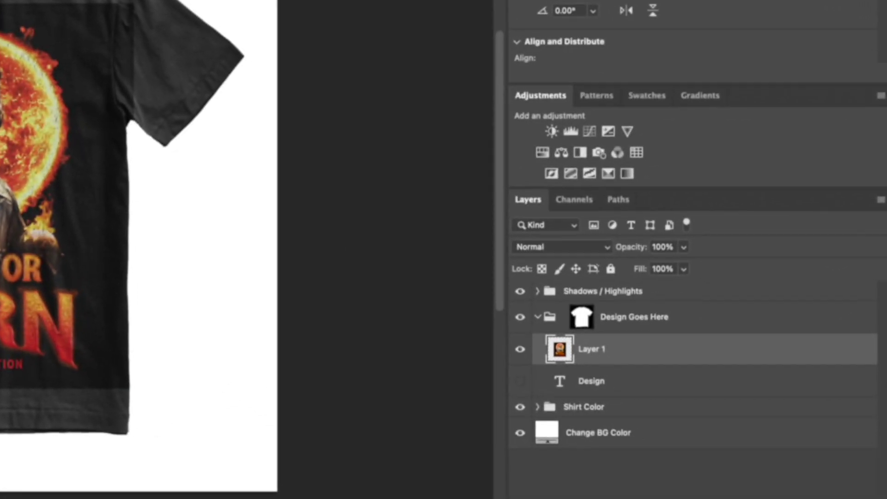
- Set Layer 1's blend mode to Screen and move the artwork slightly down the shirt
left_click_drag(69, 126, 60, 130)
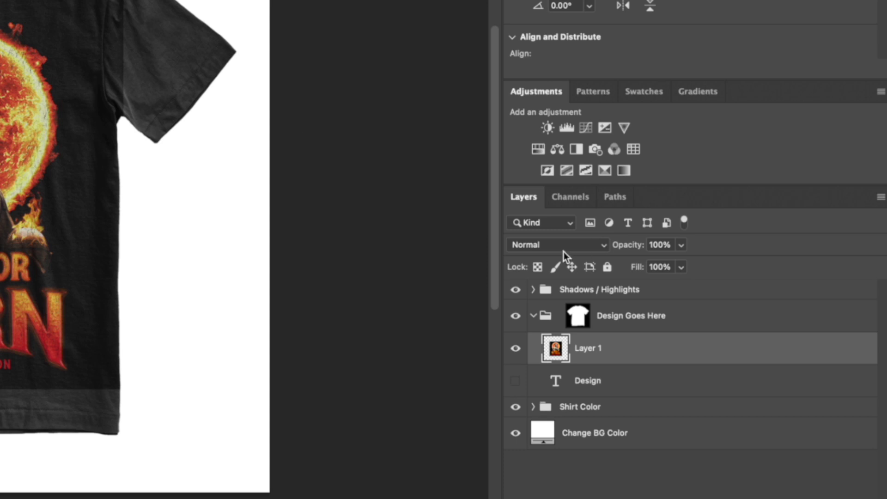
left_click(539, 249)
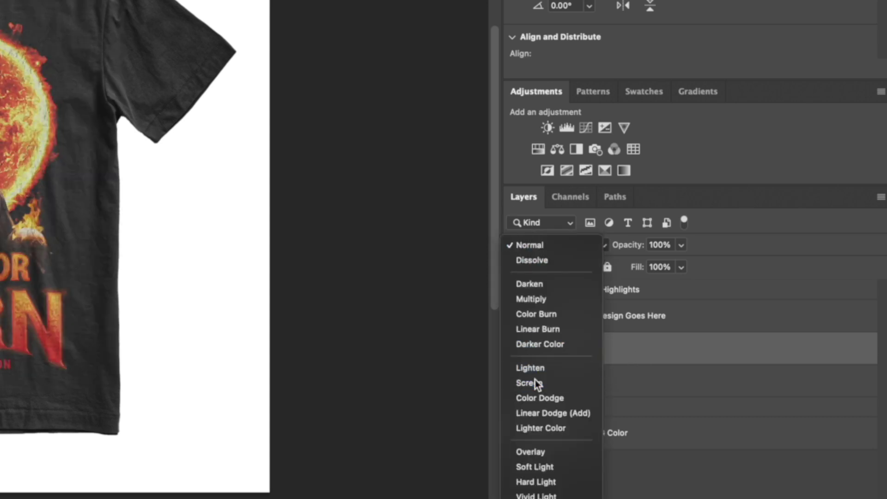
left_click(535, 383)
mouse_move(69, 113)
left_mouse_down()
mouse_move(75, 125)
mouse_move(80, 116)
left_mouse_up()
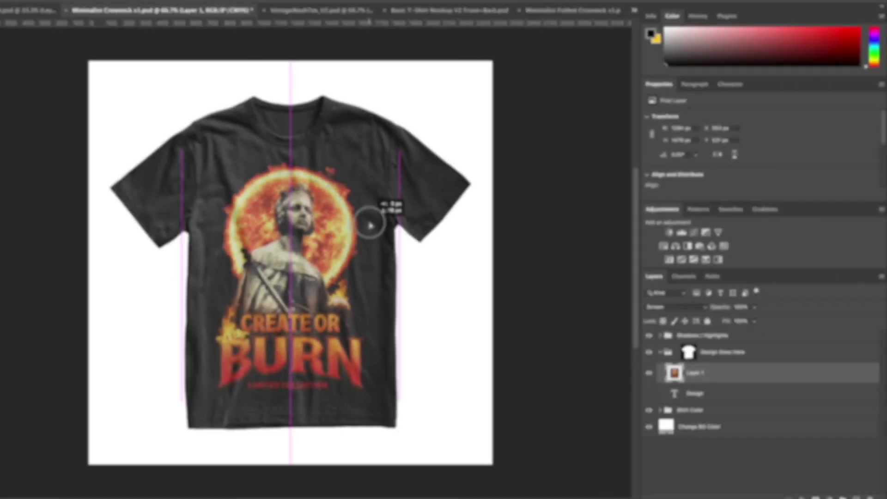
- Change the Color Fill 1 layer in the Shirt Color group to a light gray, RGB 219, 219, 219
key("z")
left_click(251, 201)
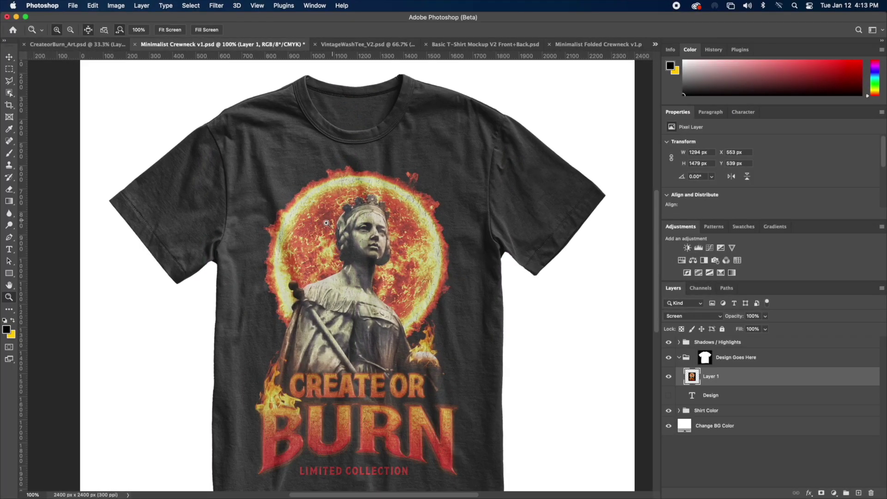
left_click(382, 230, "alt")
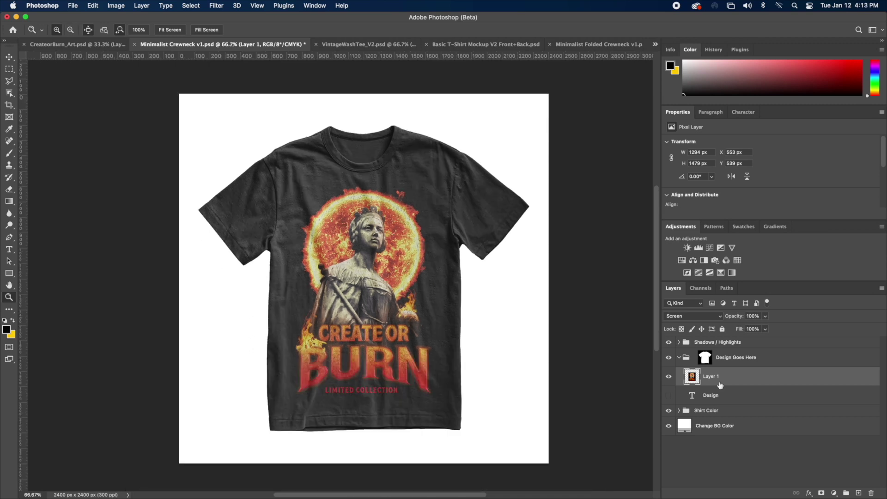
left_click(682, 414)
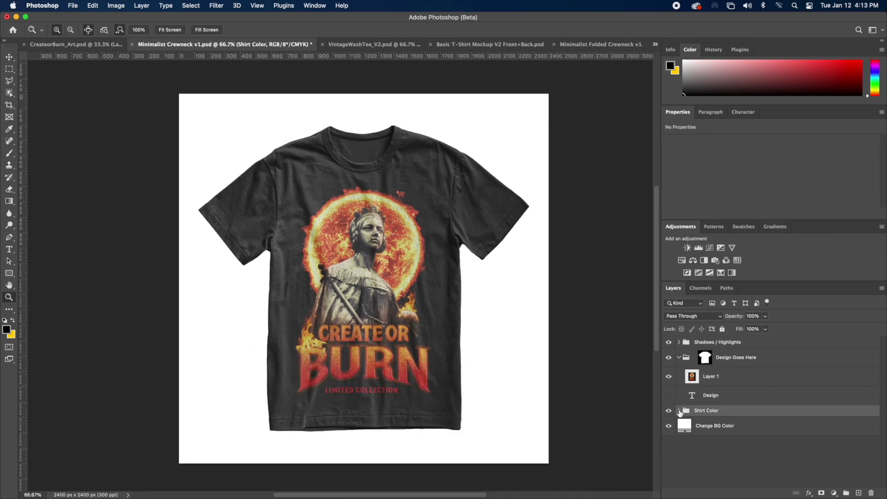
left_click(679, 410)
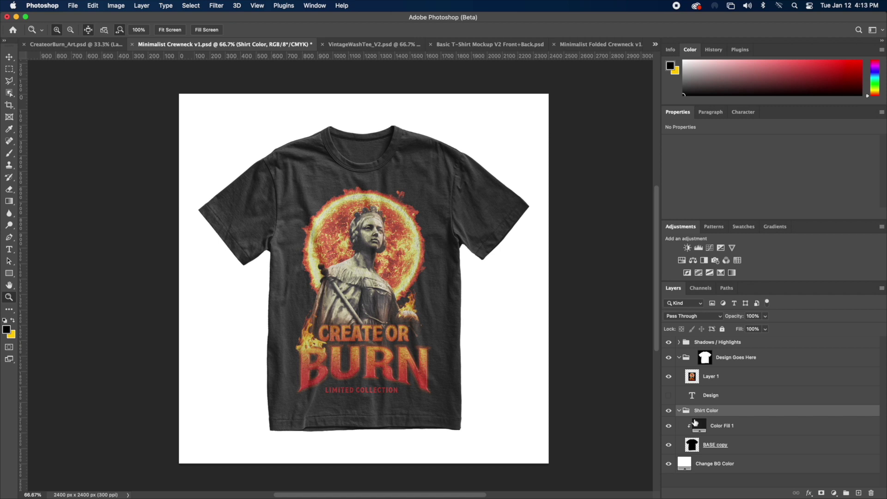
double_click(699, 426)
type("dfdfdf")
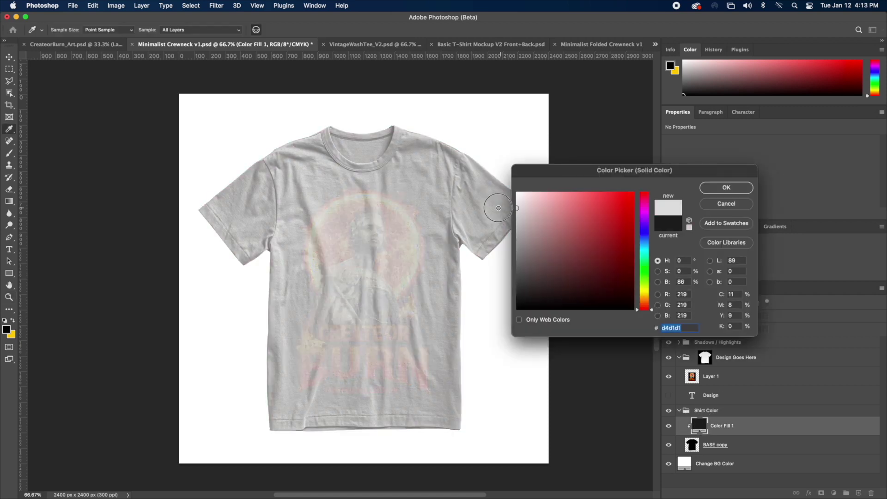
left_click(726, 188)
- Try the Overlay blend mode on Layer 1 over the light gray shirt and toggle the layer's visibility
key("z")
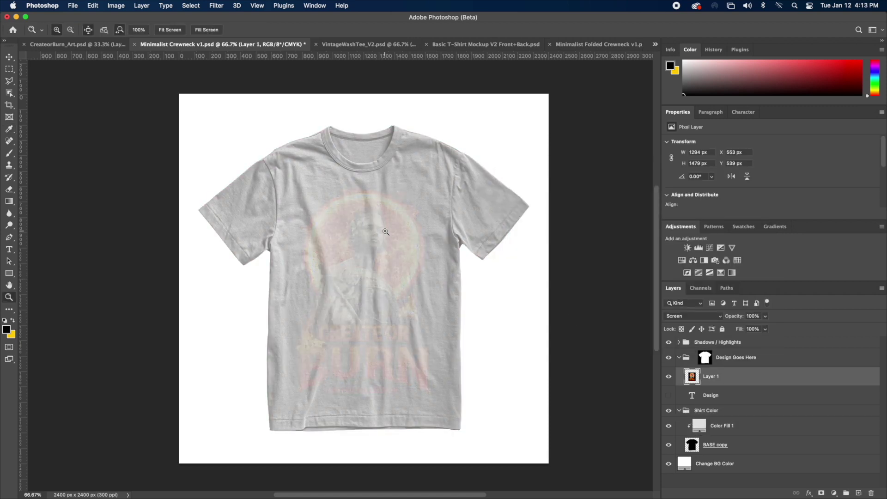
left_click(669, 318)
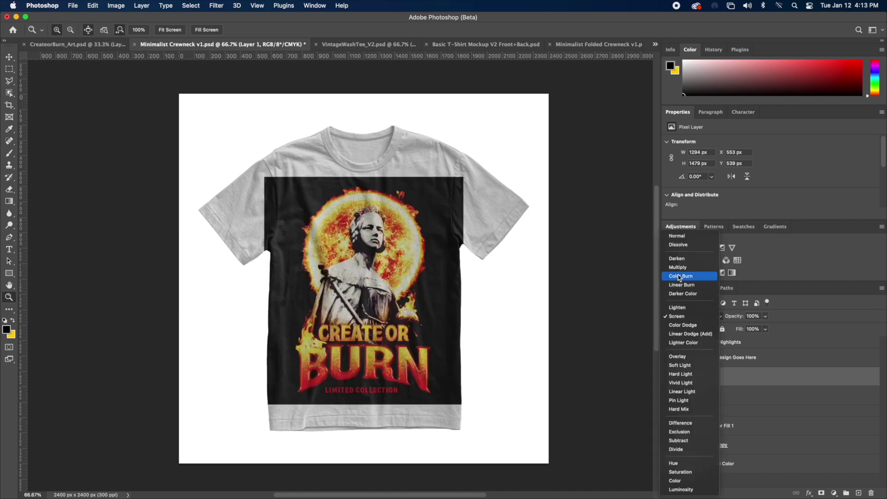
left_click(678, 357)
left_click(668, 376)
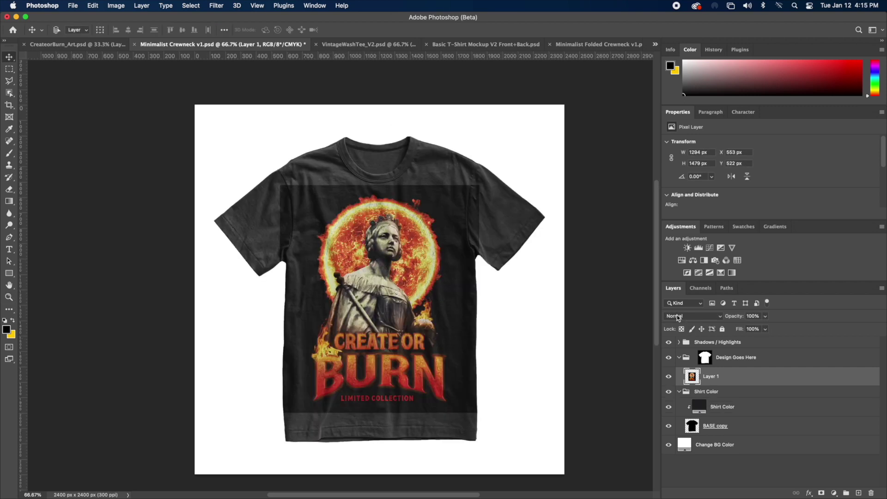
- Blend Layer 1 into the dark shirt with Screen mode and move the artwork slightly down
left_click(678, 318)
left_click(679, 392)
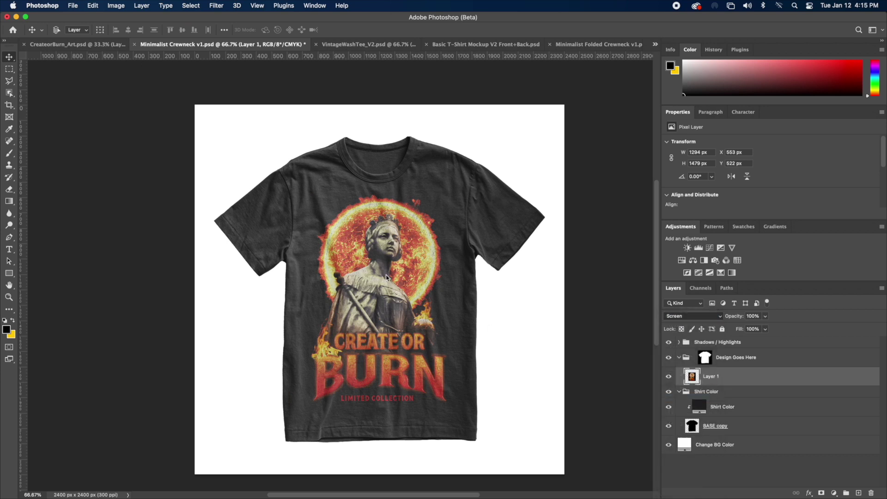
mouse_move(403, 270)
left_mouse_down()
mouse_move(402, 255)
mouse_move(403, 276)
left_mouse_up()
- In VintageWashTee_V2.psd, hide the Credits layer and toggle the HIGHLIGHTS + SHADOWS group off and back on
key("ctrl+Tab")
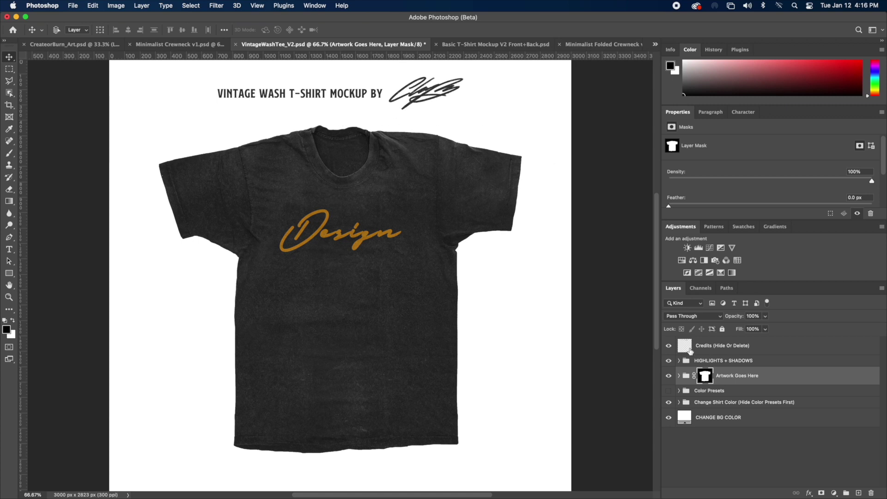
left_click(669, 348)
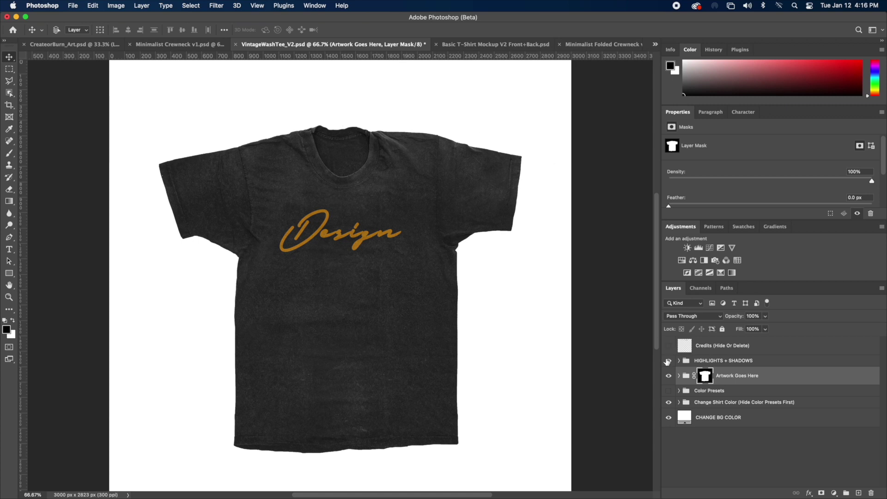
left_click(669, 361)
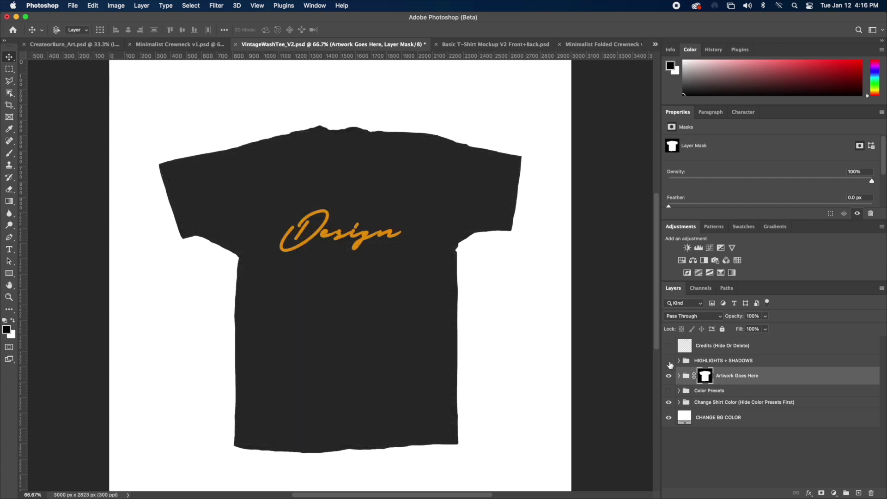
left_click(669, 361)
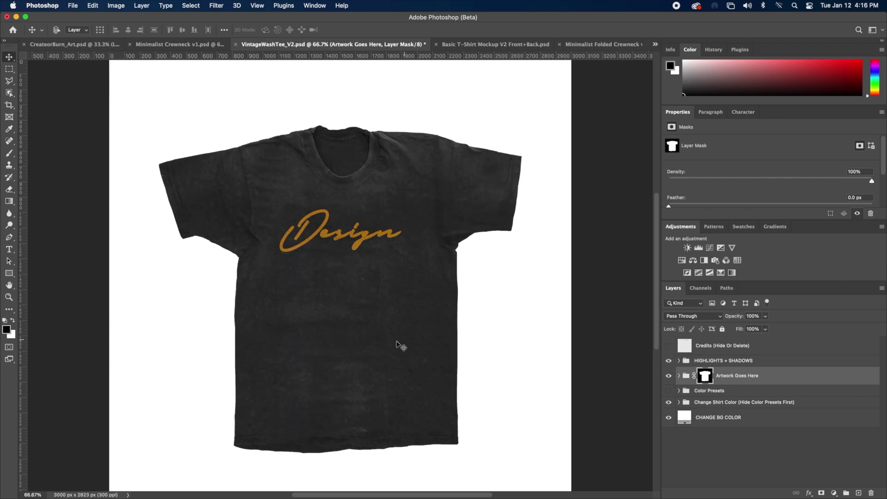
- Lower the fill of the HIGHLIGHTS + TEXTURE layer to about 9%
left_click(344, 331, "super")
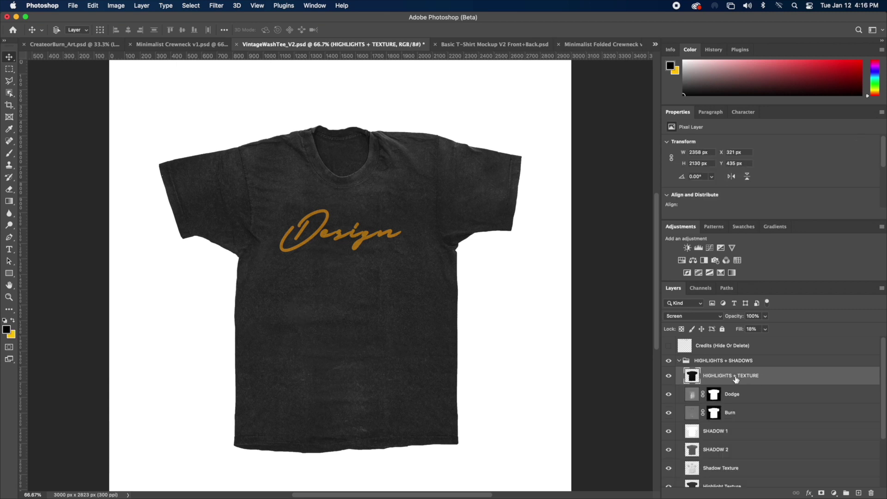
left_click(765, 330)
mouse_move(758, 343)
left_mouse_down()
mouse_move(804, 341)
mouse_move(761, 341)
left_mouse_up()
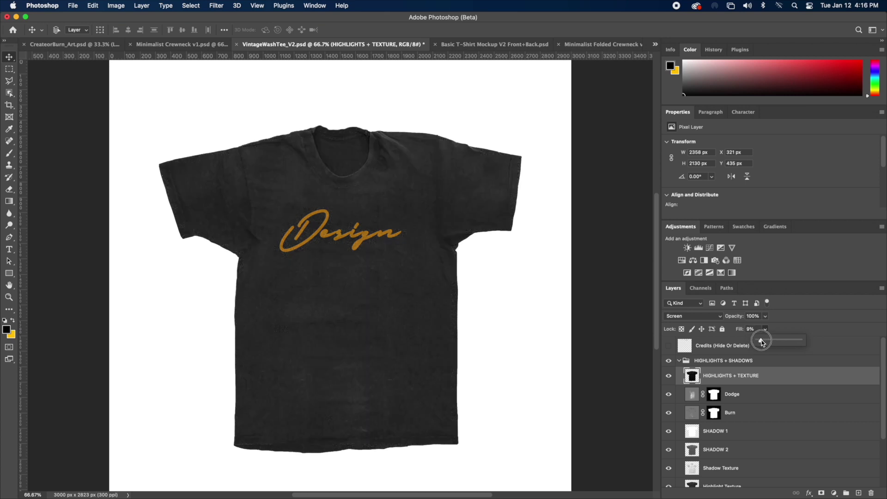
- Hide and restore the placeholder layer in the Artwork Goes Here group, and try moving it past the shirt's shoulder
left_click(765, 382)
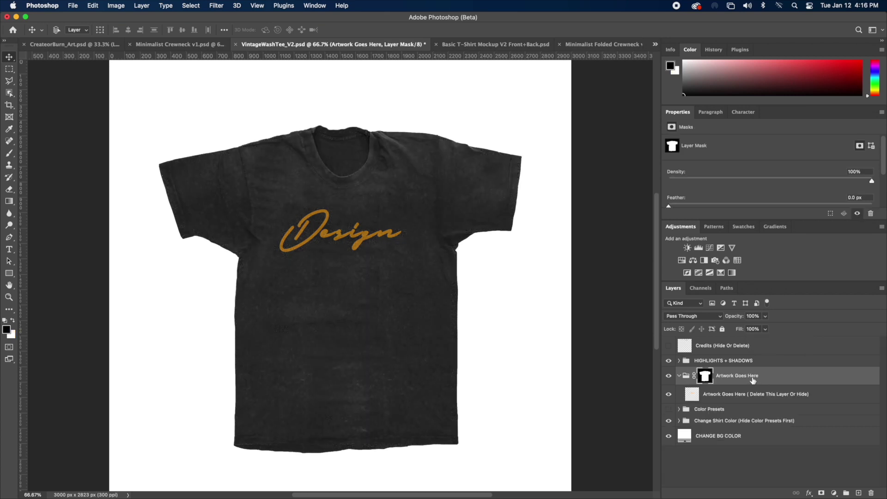
left_click(728, 398)
left_click(668, 394)
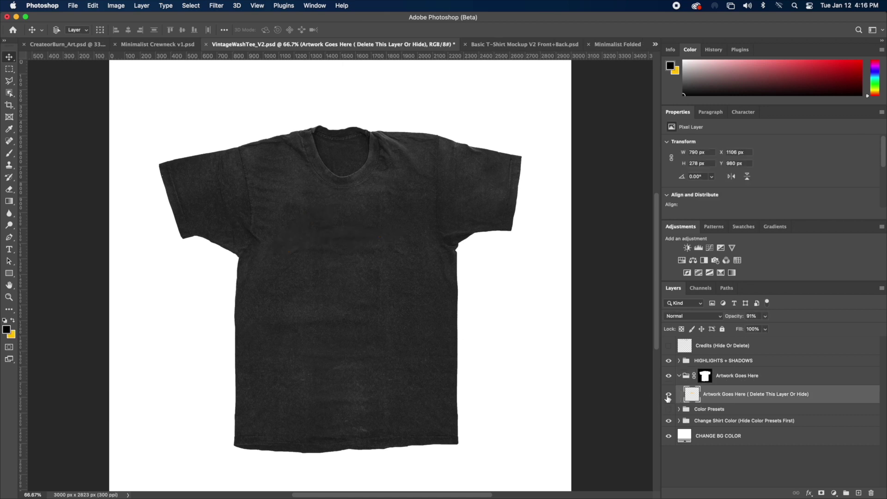
left_click(668, 394)
left_click_drag(321, 242, 234, 76)
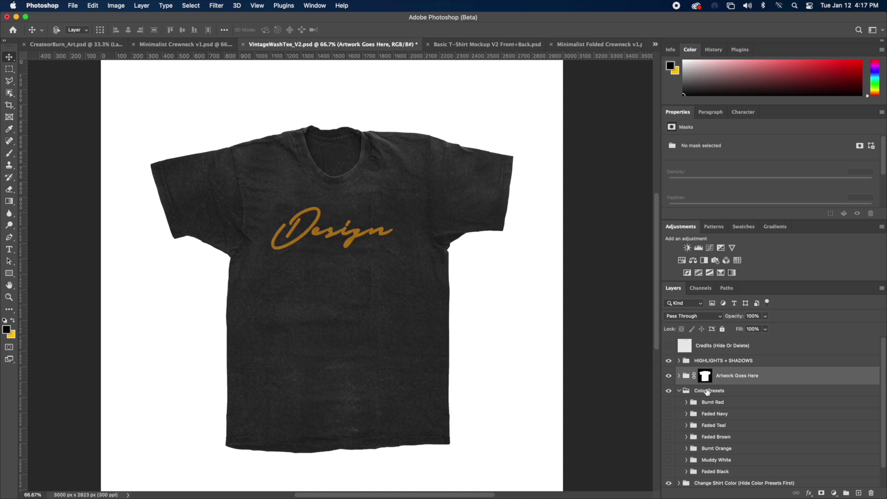
- Preview the Burnt Red, Faded Navy, Faded Teal and Faded Brown color presets on the vintage shirt
left_click(668, 402)
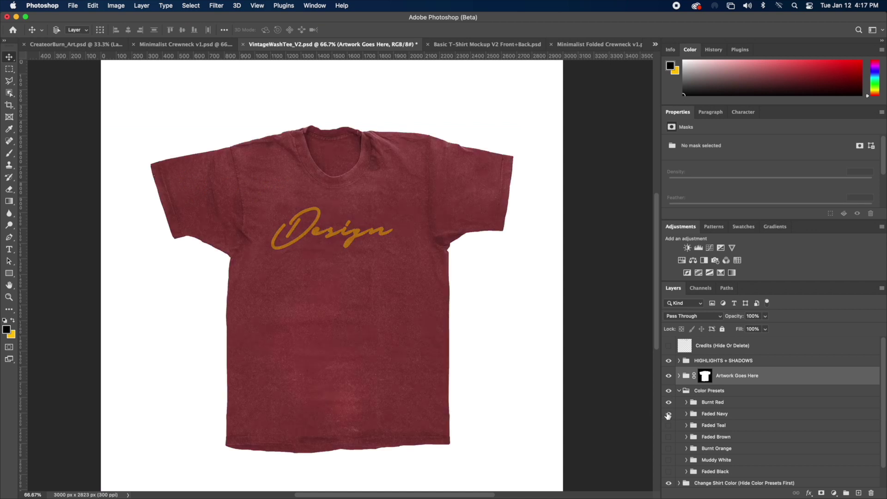
left_click(669, 413)
left_click(670, 415)
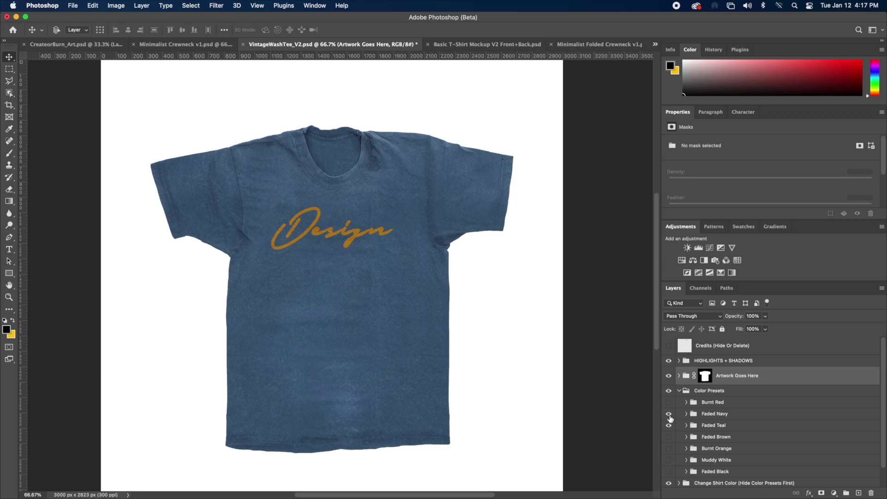
left_click(670, 420)
left_click(669, 437)
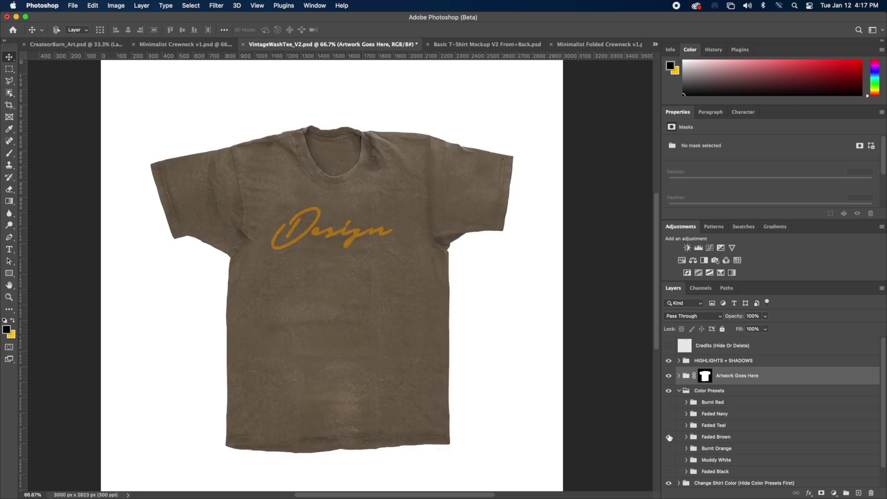
left_click(669, 436)
- Hide the Color Presets group and pick a bright red for the Click Here To Change shirt color fill
left_click(679, 391)
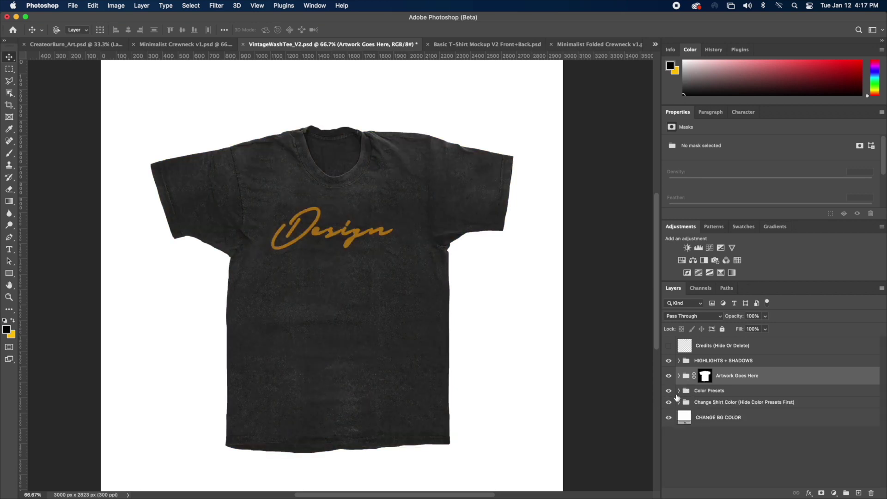
left_click(672, 392)
left_click(678, 402)
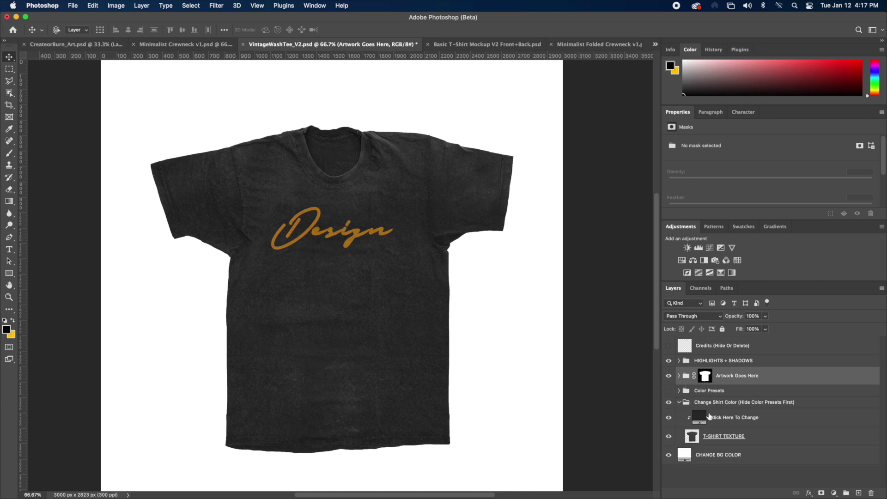
double_click(699, 417)
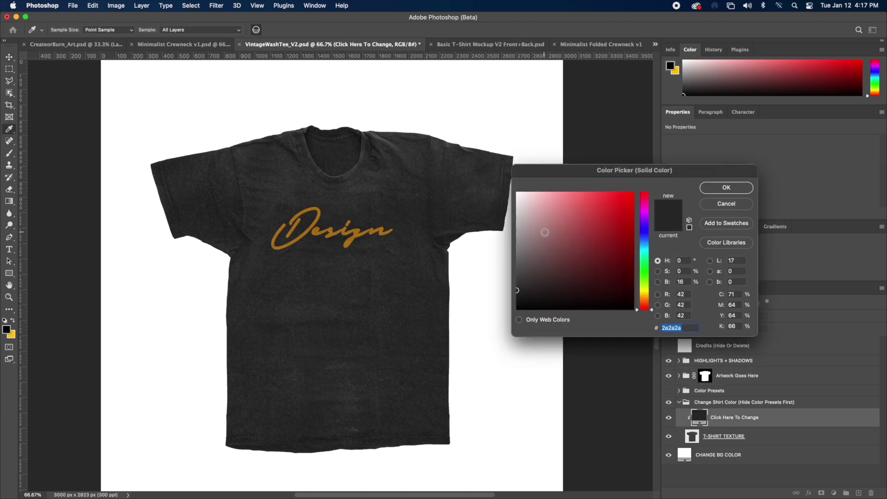
mouse_move(614, 192)
left_mouse_down()
mouse_move(581, 246)
mouse_move(613, 214)
left_mouse_up()
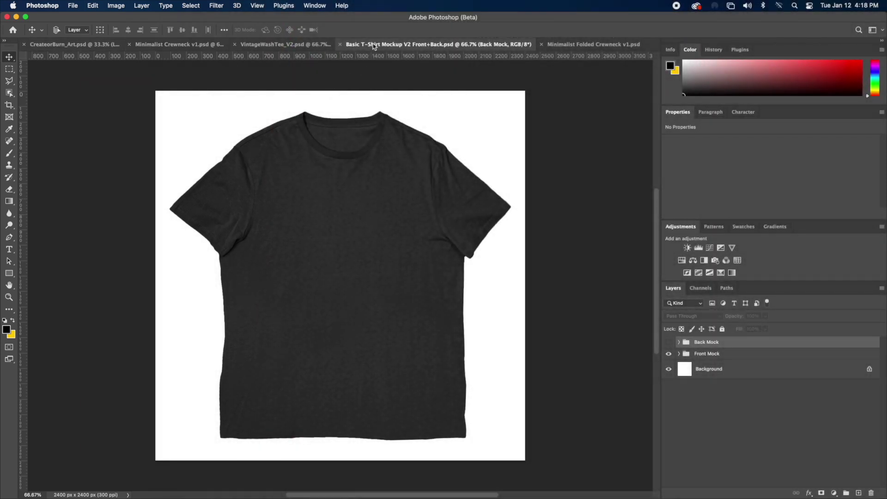
- In Basic T-Shirt Mockup V2 Front+Back.psd, paste the artwork into Front Mock's Artwork Goes Here group, scaled to about 1601 x 1830 px with Screen blending
left_click(679, 354)
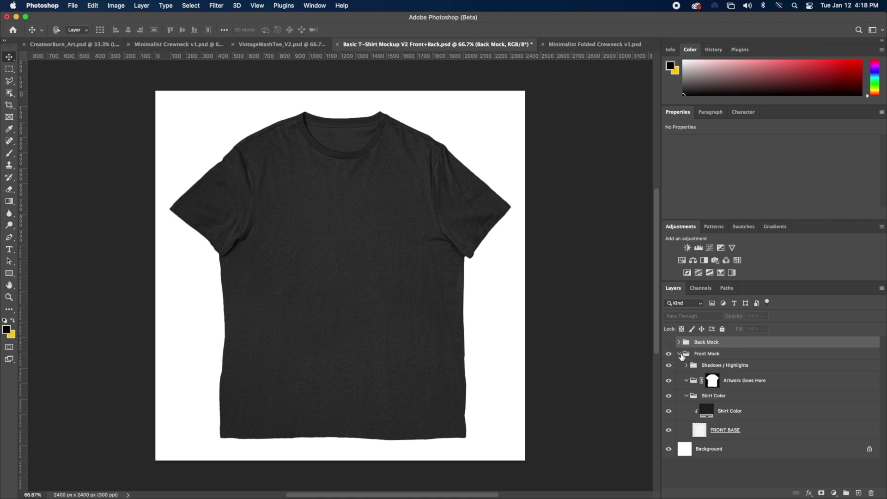
key("ctrl+v")
key("ctrl+t")
left_click_drag(485, 393, 338, 249)
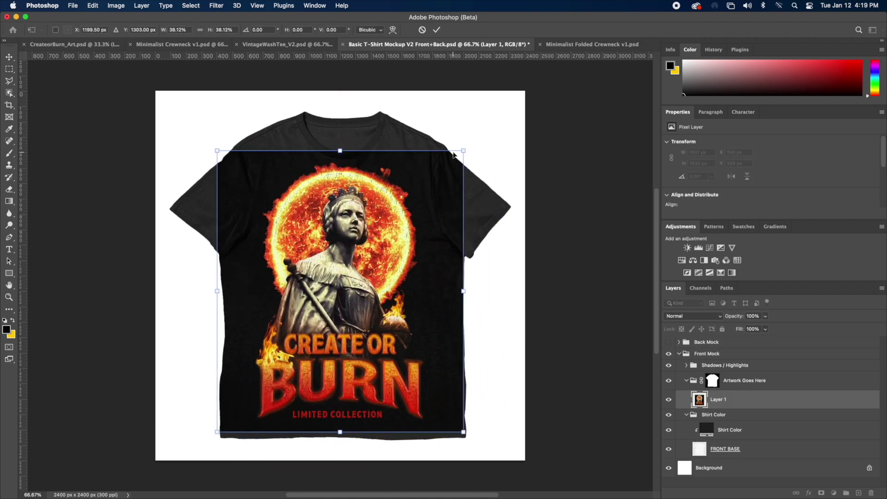
key("Return")
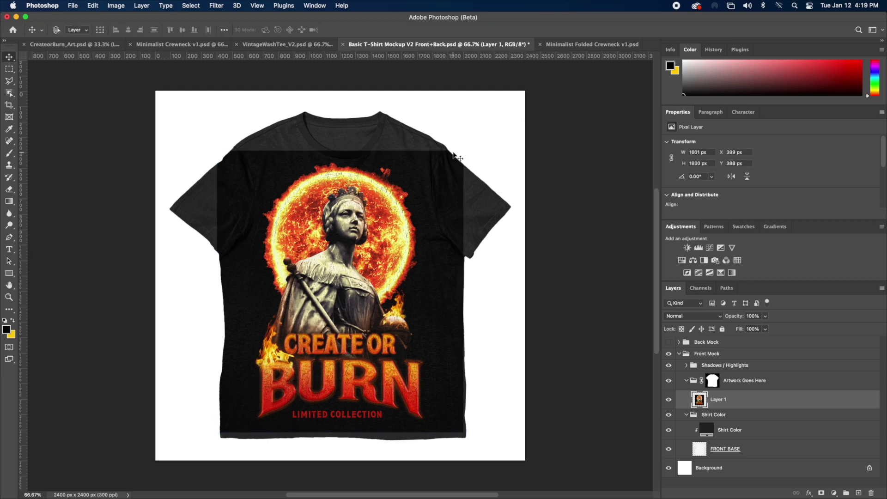
left_click(695, 316)
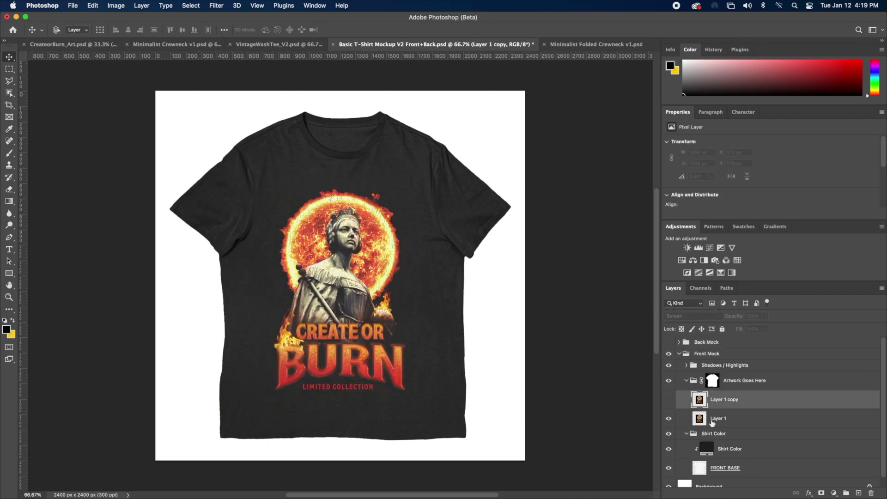
- Move Layer 1 up the front of the shirt and shrink it to a small logo on the wearer's left chest
left_click(712, 422)
key("super+t")
left_click_drag(307, 257, 307, 242)
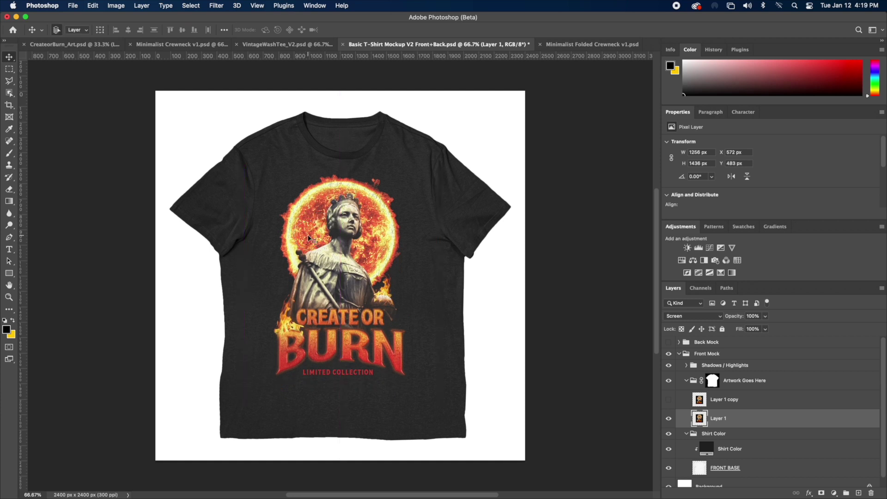
left_click_drag(241, 389, 386, 224)
key("Return")
- Show the Back Mock group and move Layer 1 copy into its Artwork Goes Here group
left_click(725, 399)
left_click(668, 343)
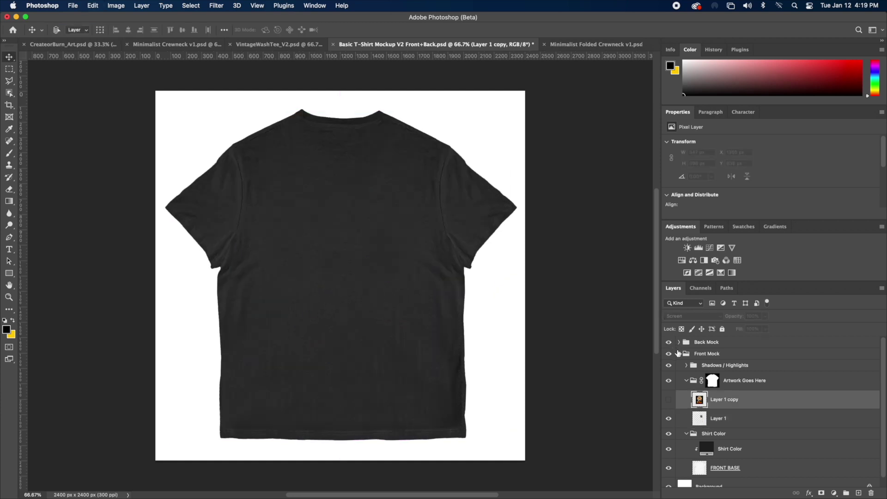
left_click(679, 342)
left_click(713, 368)
left_click_drag(720, 481, 751, 368)
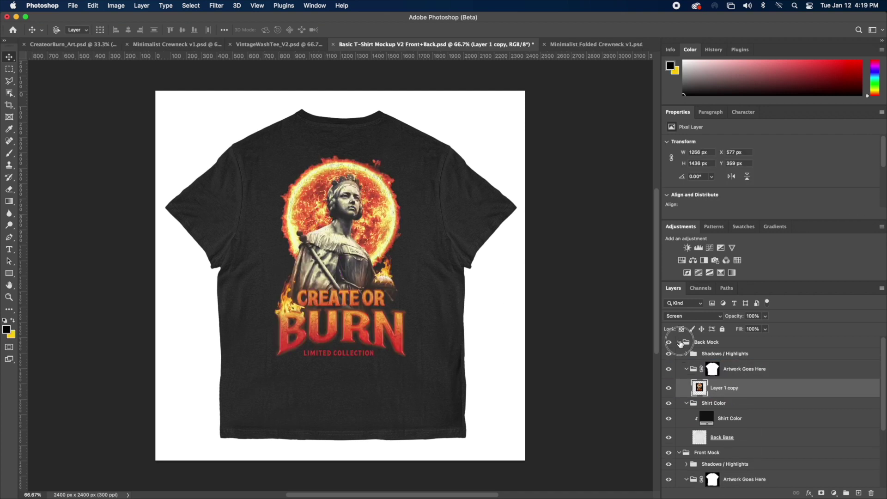
- Collapse the Back Mock and Front Mock groups and discard the white color choice for Front Mock's shirt fill
left_click(678, 342)
left_click(678, 353)
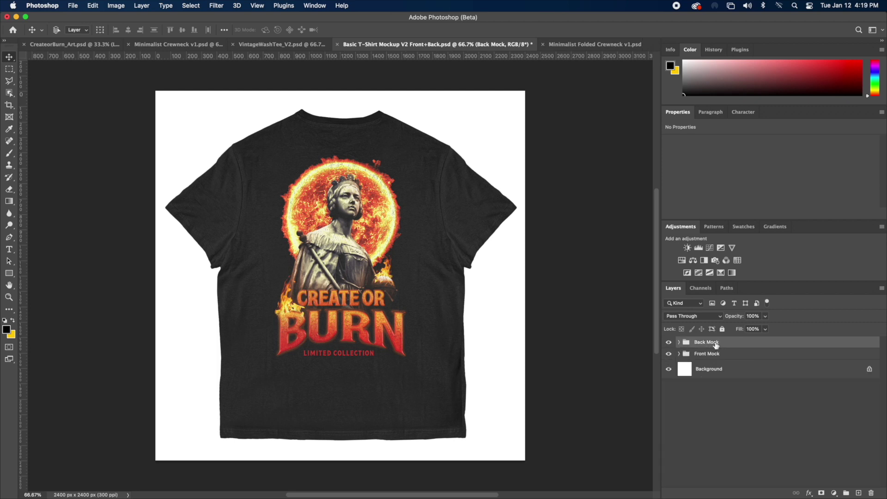
left_click_drag(296, 272, 331, 285)
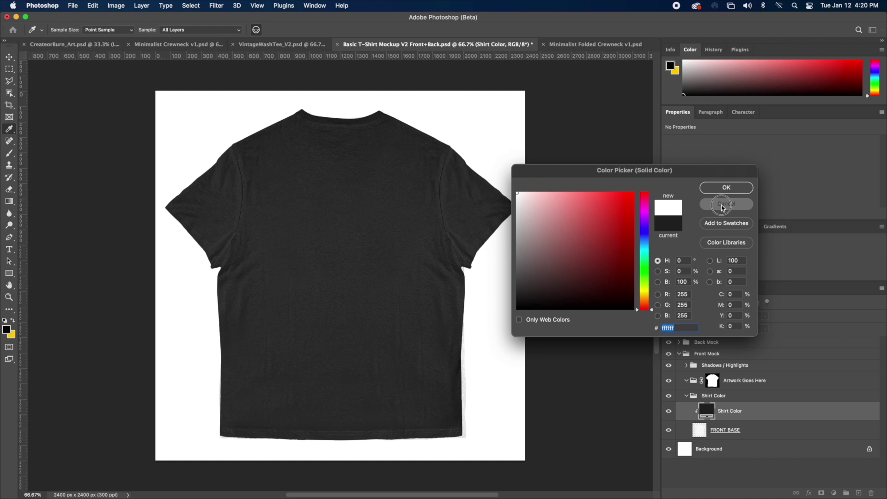
left_click(737, 202)
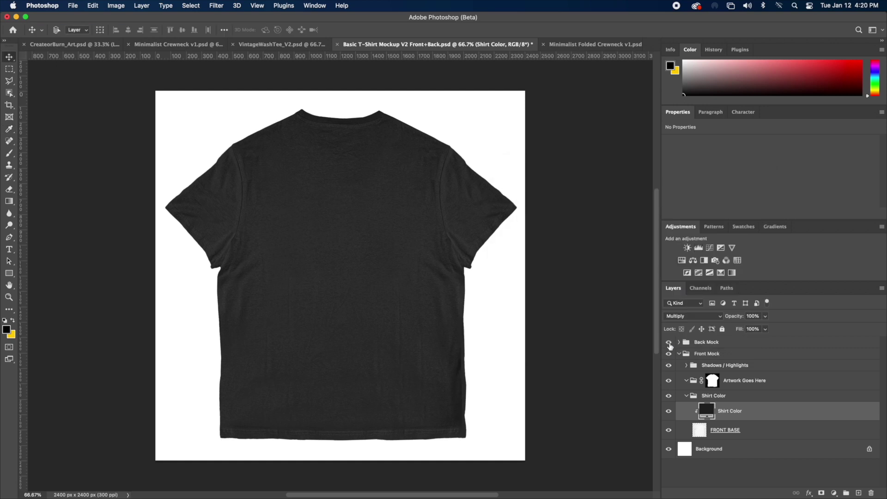
- Hide the Back Mock group and try red (#de0000) and dark gray (#2b2727) for Front Mock's Shirt Color fill
left_click(669, 342)
double_click(707, 412)
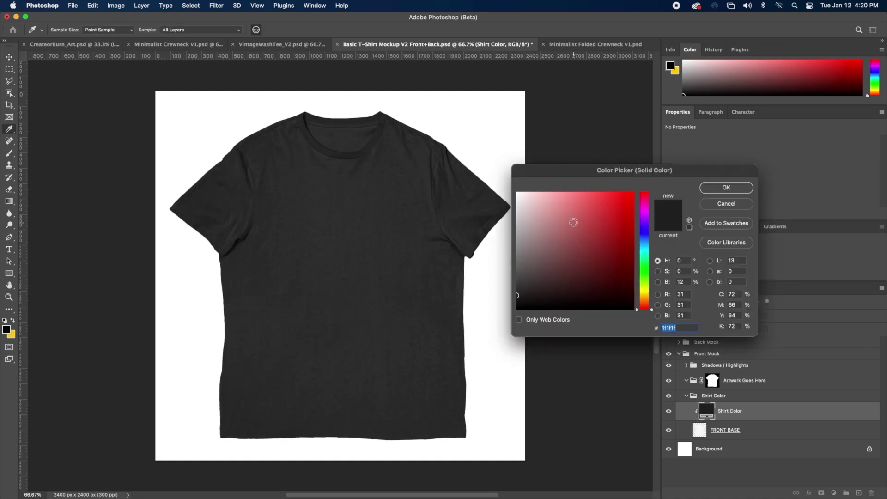
left_click_drag(600, 212, 640, 207)
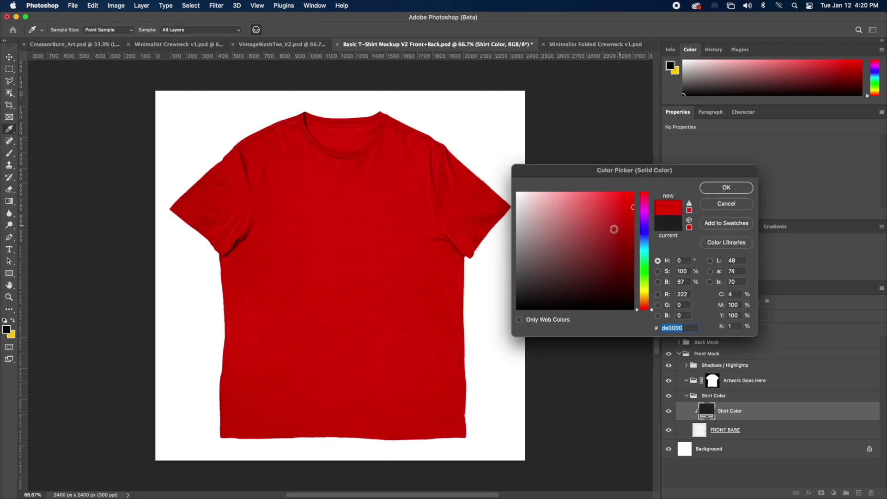
left_click(510, 183)
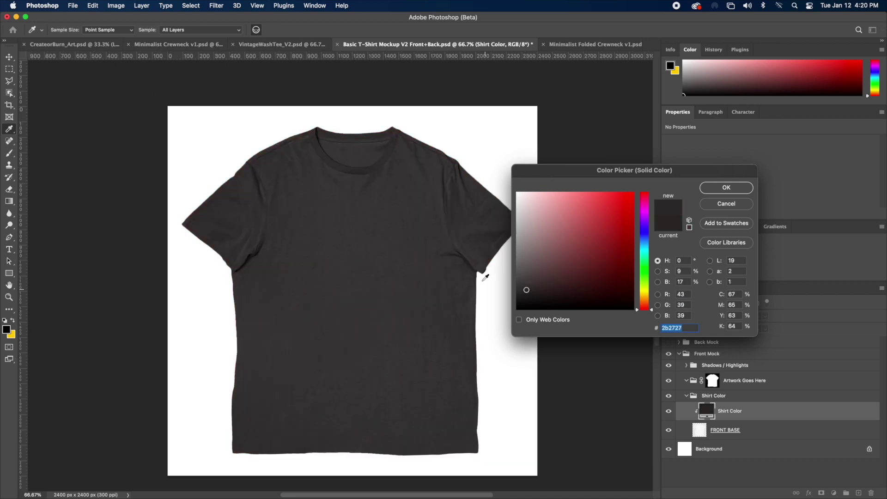
left_click_drag(519, 285, 525, 193)
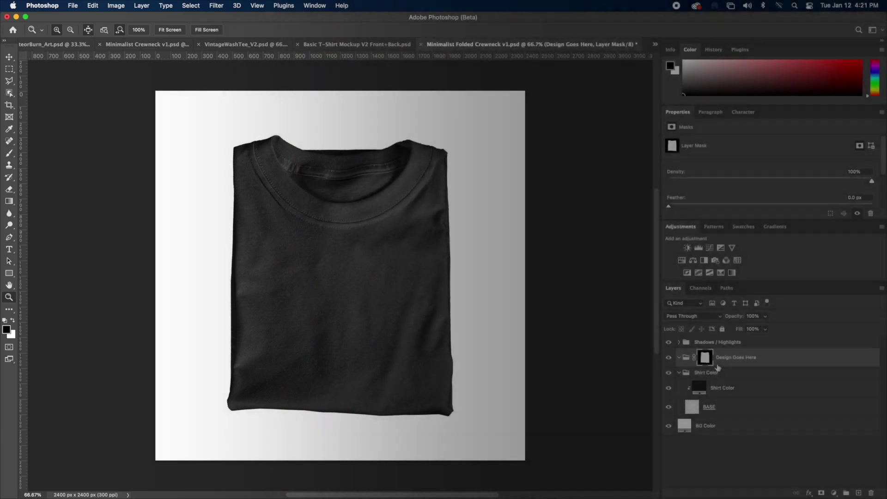
- In Minimalist Folded Crewneck v1.psd, paste the artwork into the Design Goes Here group, scaled to about 1608 x 1838 px with Screen blending
left_click(767, 360)
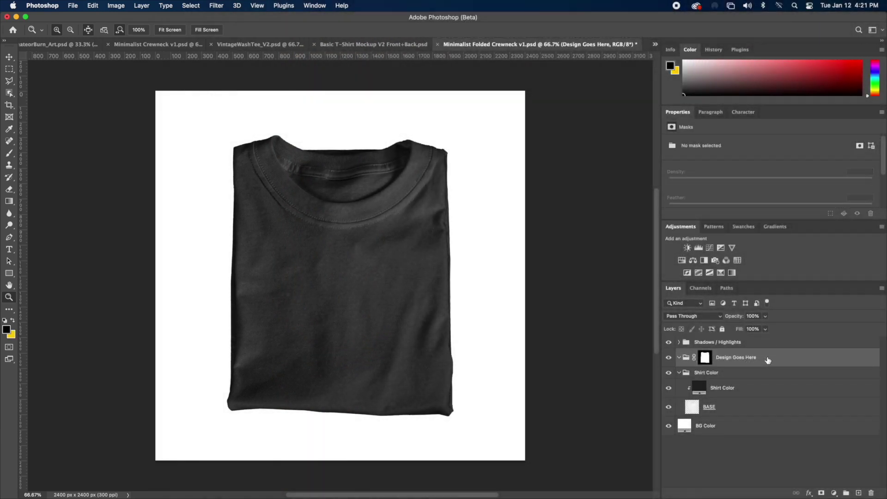
key("ctrl+v")
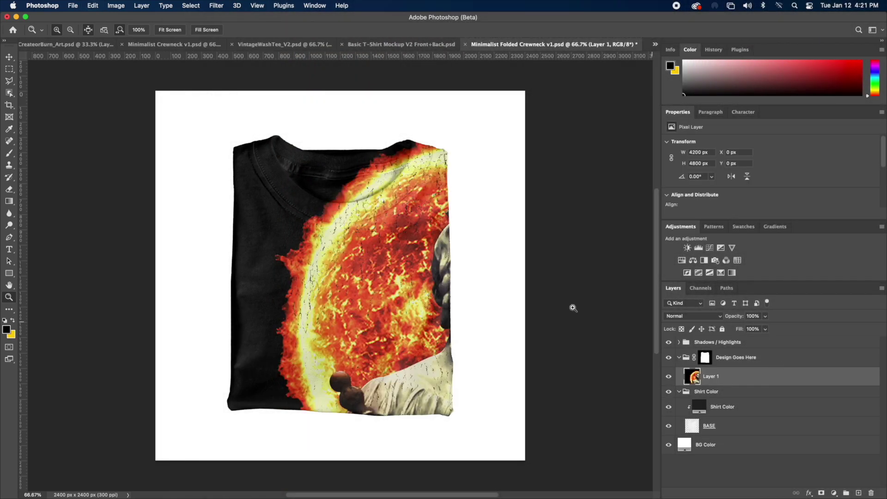
key("ctrl+t")
left_click_drag(154, 89, 412, 303)
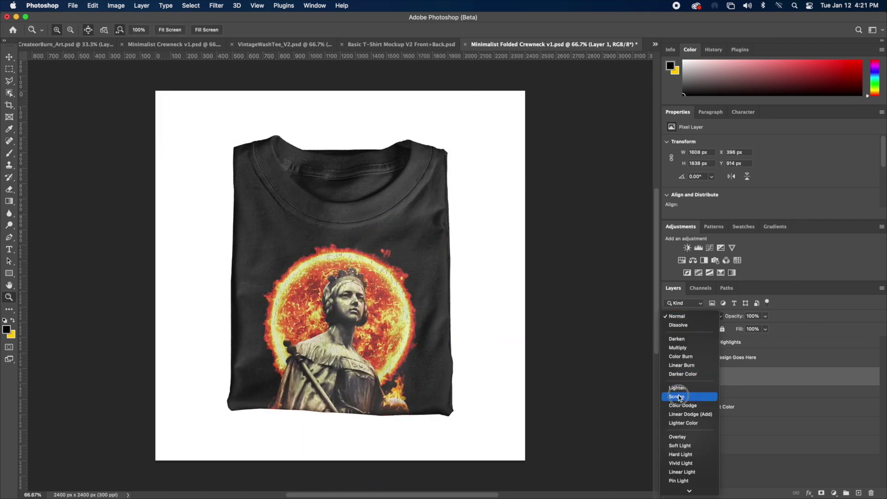
left_click(676, 396)
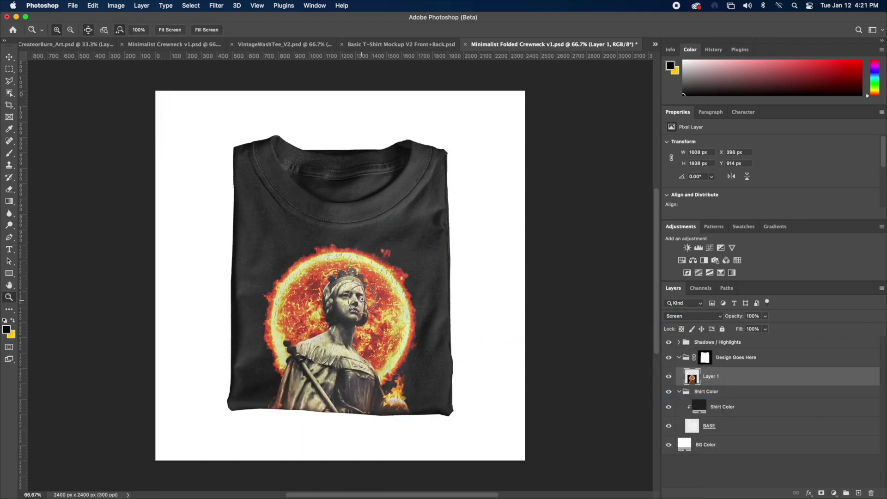
- Check the artwork on the folded shirt up close and nudge Layer 1 vertically to Y 915 px
left_click_drag(363, 299, 362, 299)
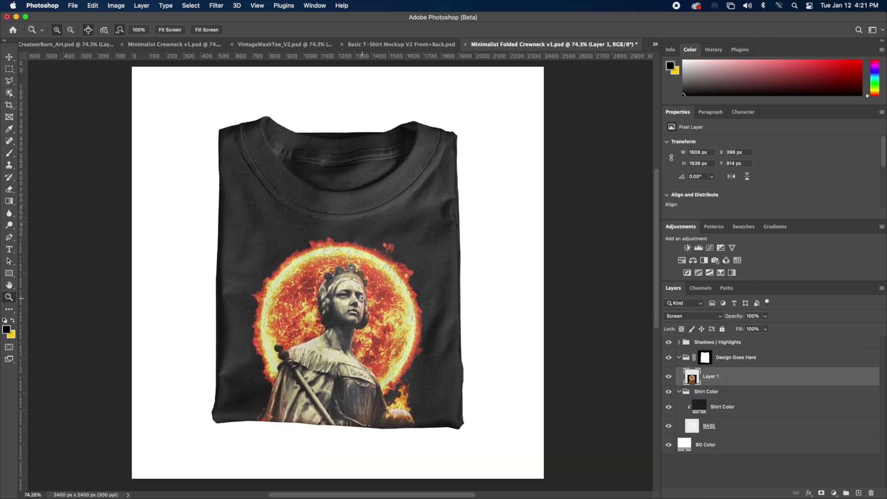
left_click(302, 294)
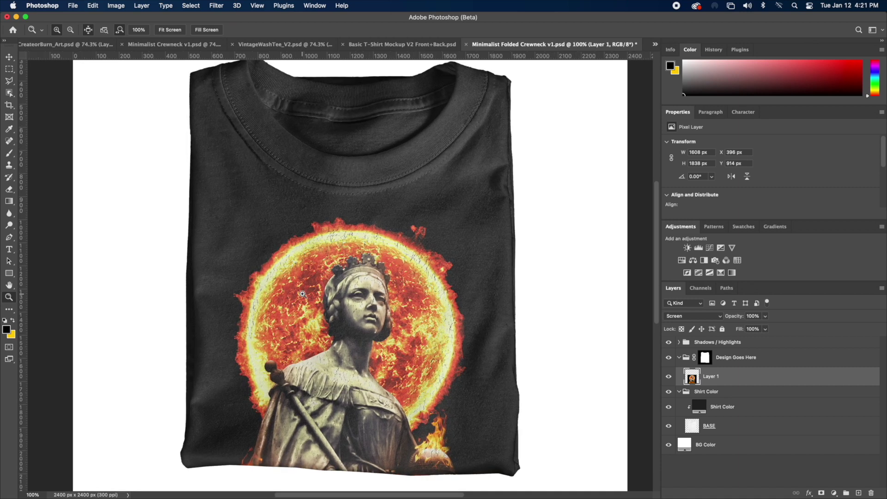
left_click(376, 295, "alt")
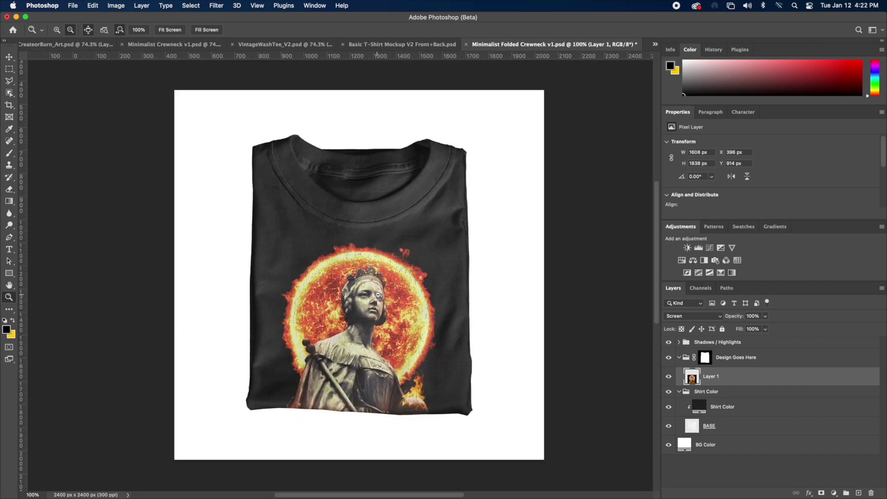
left_click(8, 57)
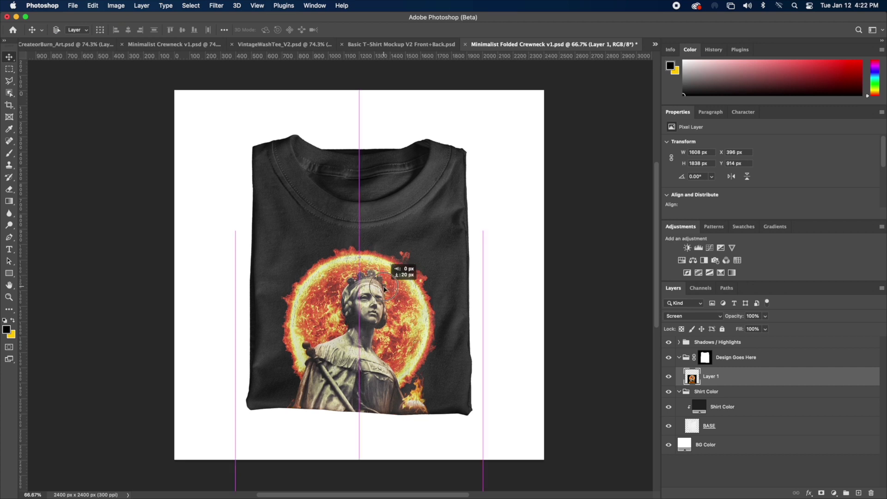
mouse_move(386, 277)
left_mouse_down()
mouse_move(393, 252)
mouse_move(386, 278)
left_mouse_up()
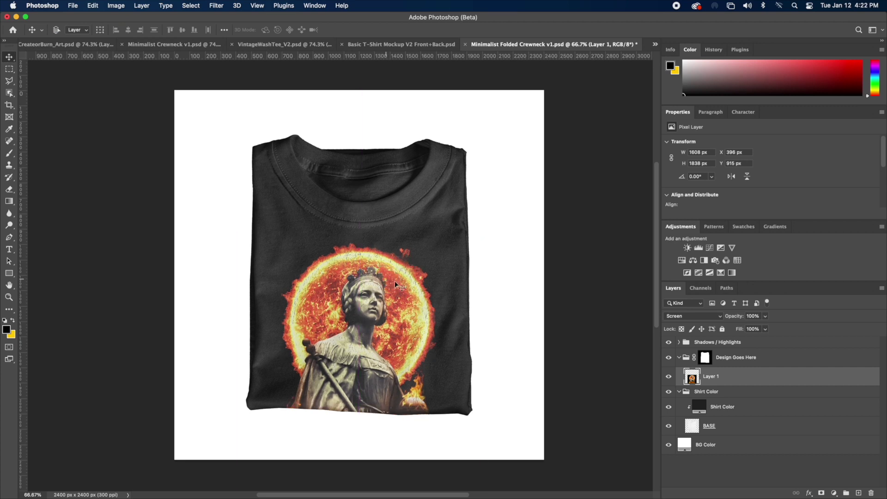